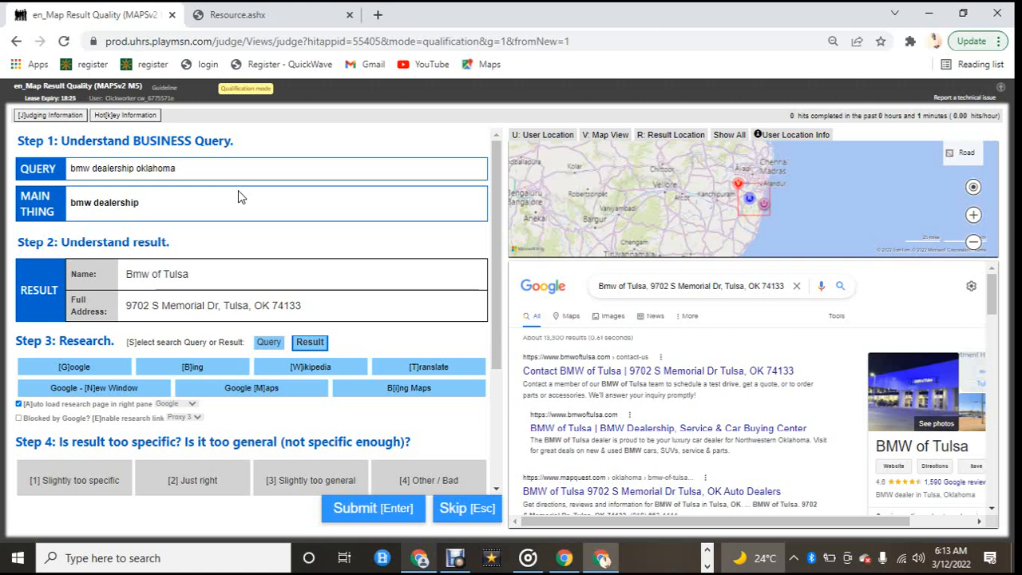
Step: Open the Map Result Quality judge guidelines in a new tab alongside the judging task
click(162, 88)
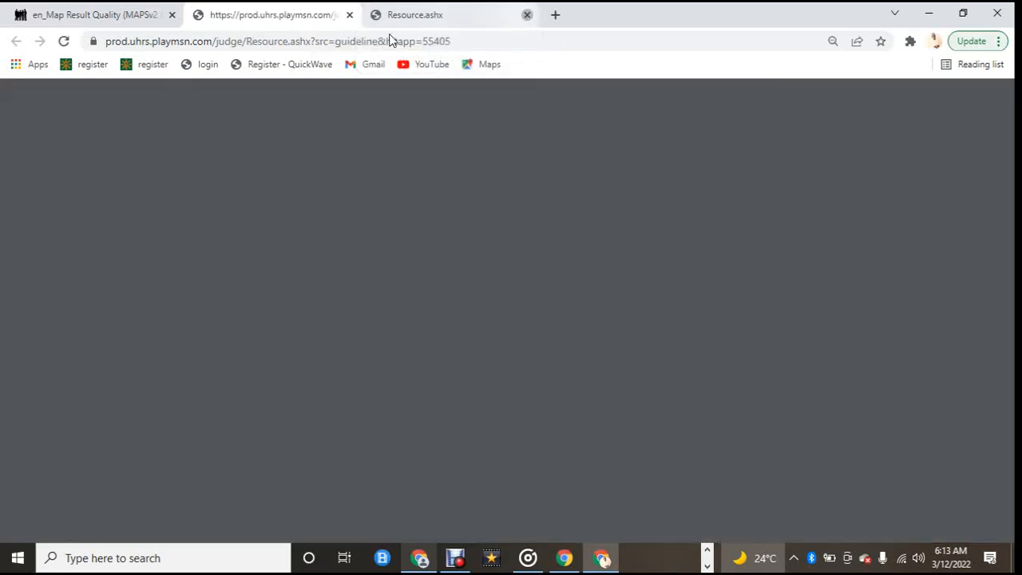
click(82, 8)
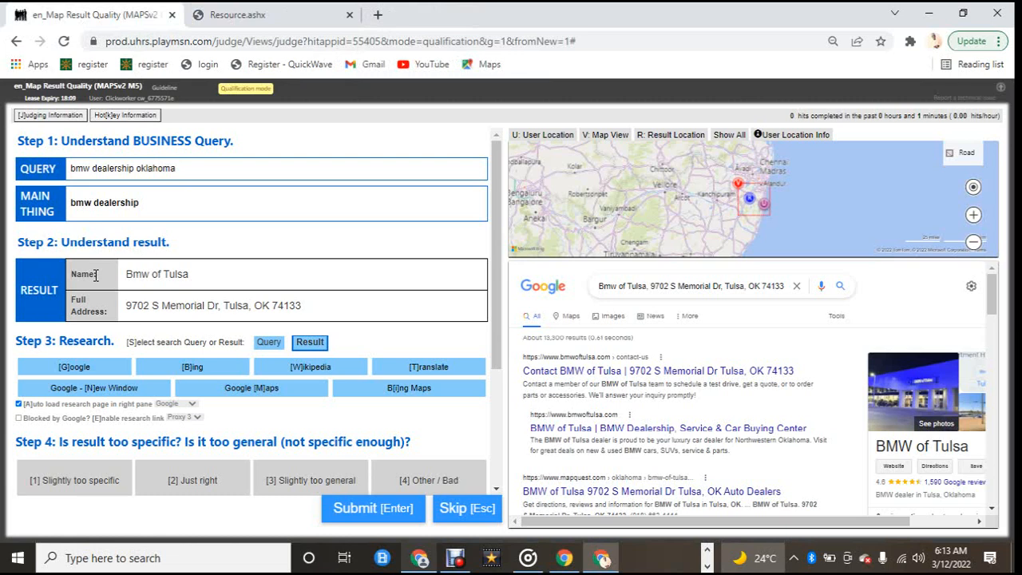
click(252, 15)
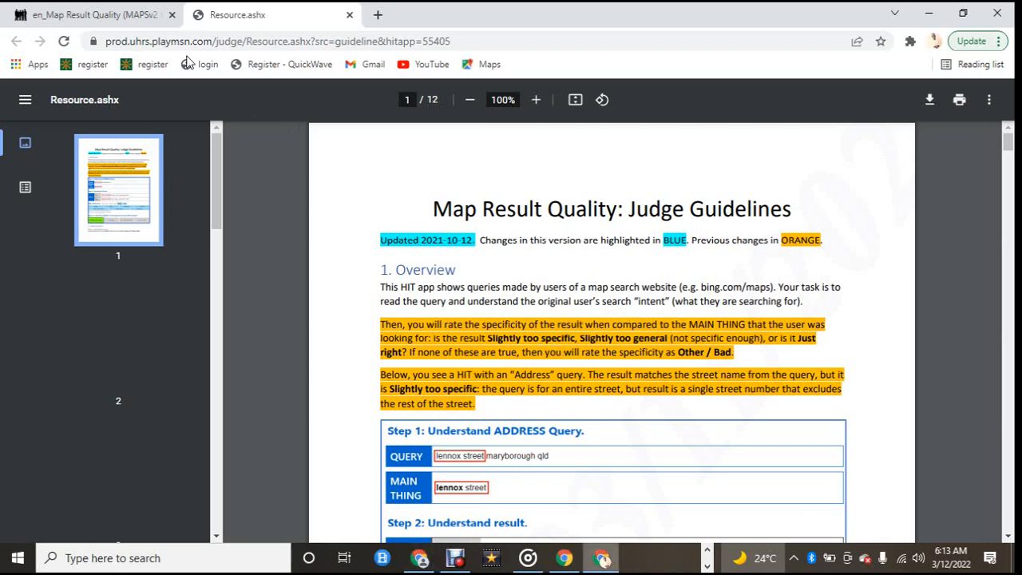
click(128, 15)
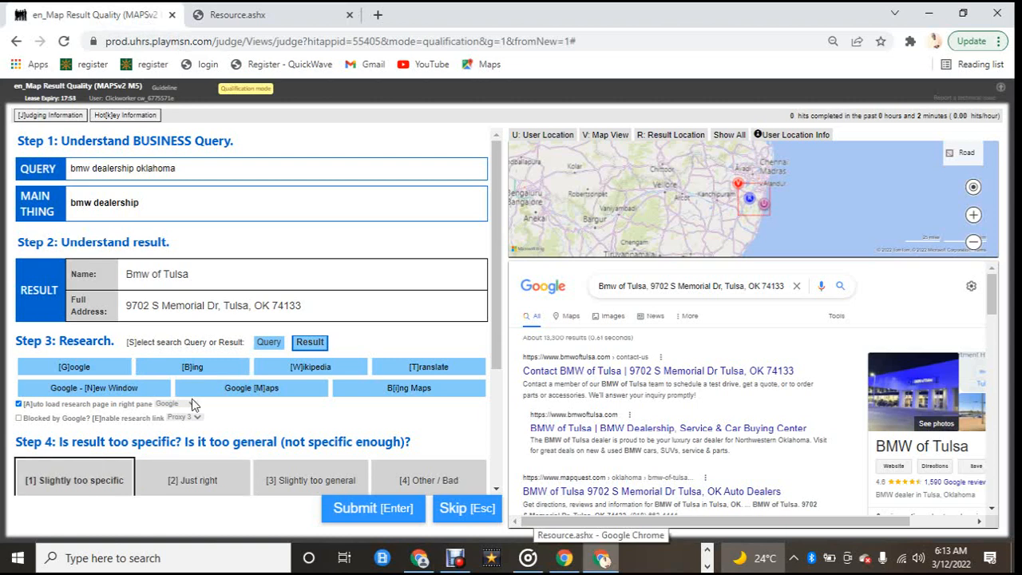
Step: Read the guideline sections on query types, research and the Step 4 specificity ratings
scroll(191, 398, down, 2)
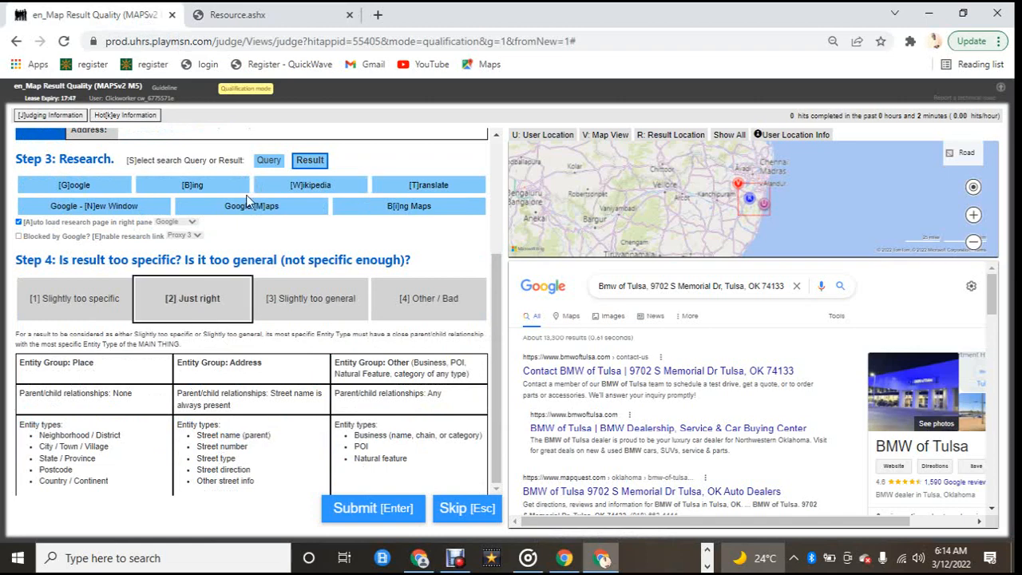
click(279, 24)
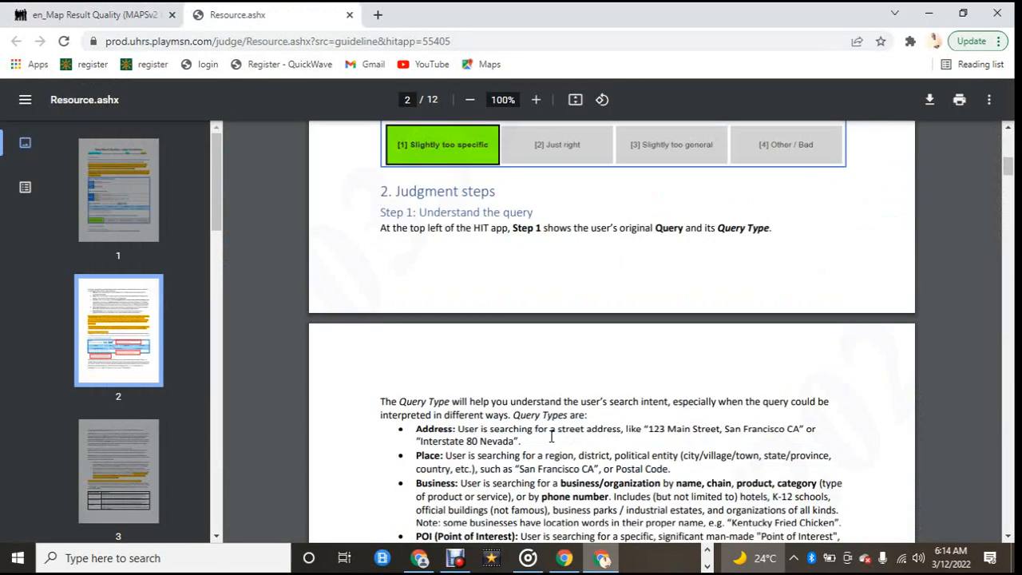
scroll(546, 413, up, 4)
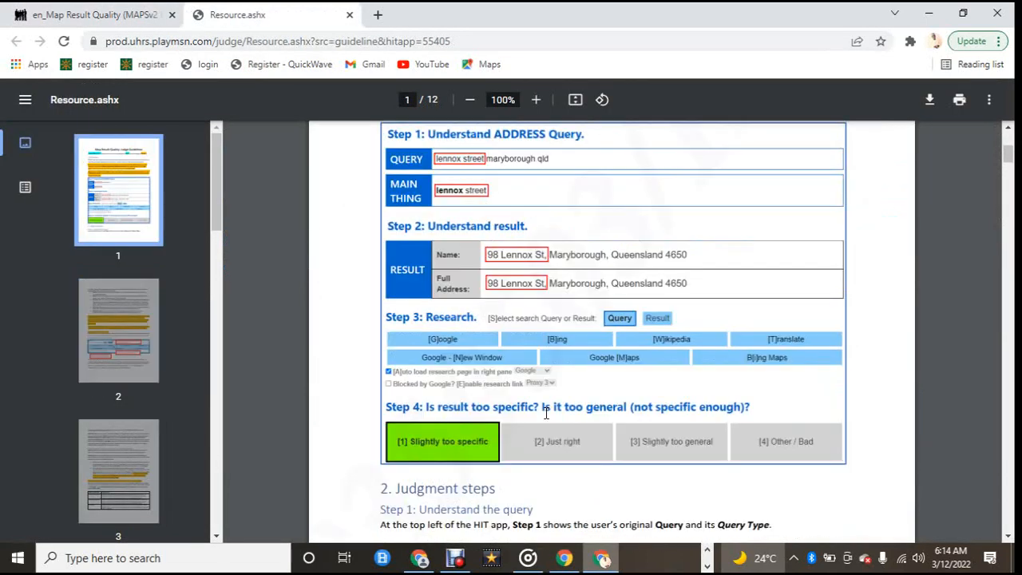
scroll(546, 412, down, 8)
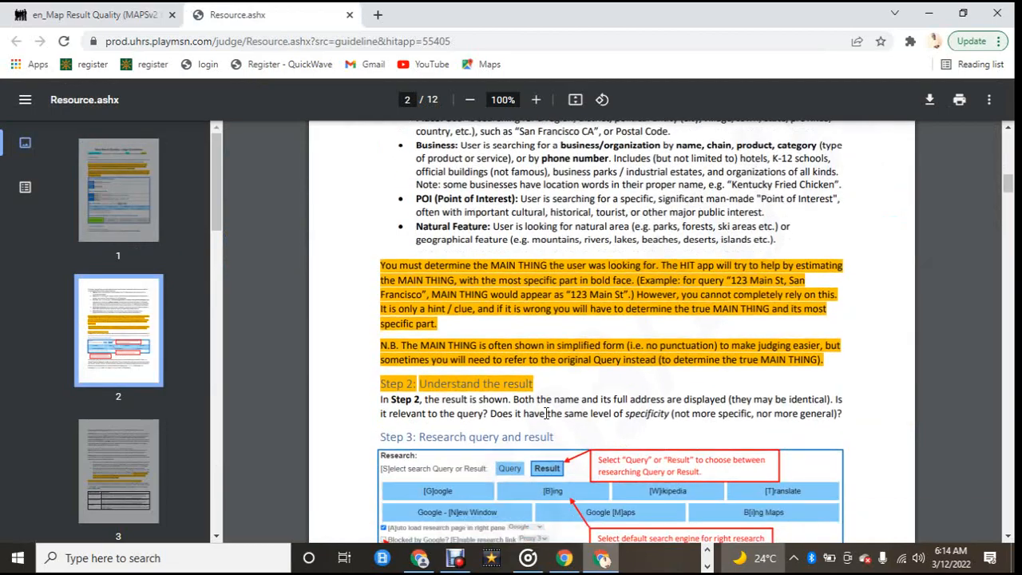
scroll(546, 412, down, 10)
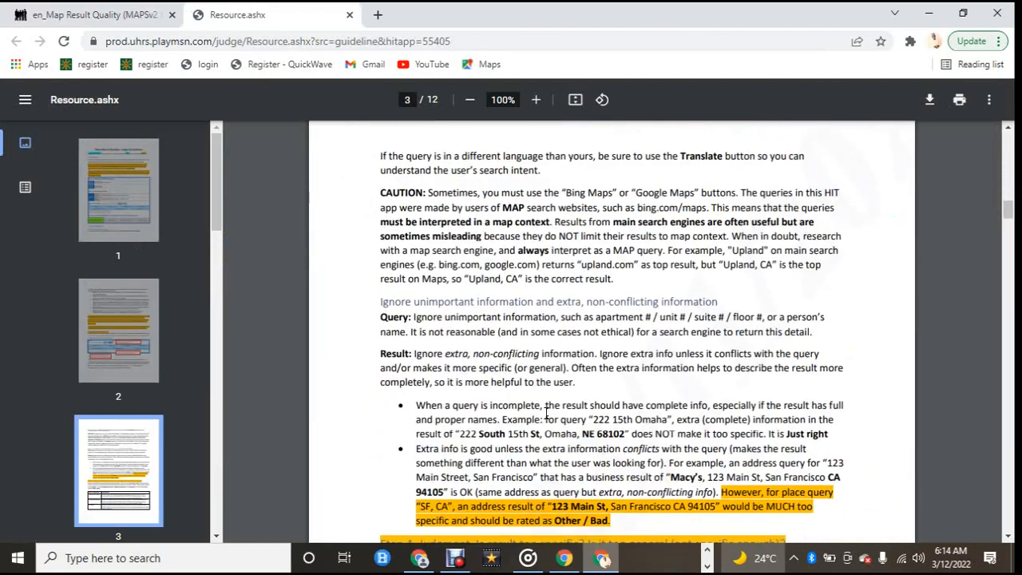
scroll(546, 413, down, 4)
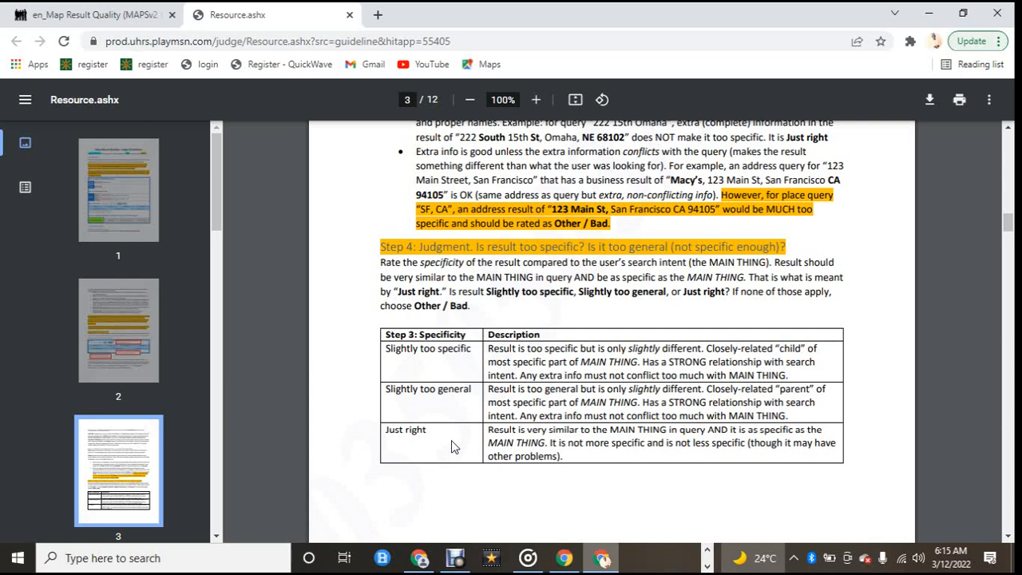
click(95, 14)
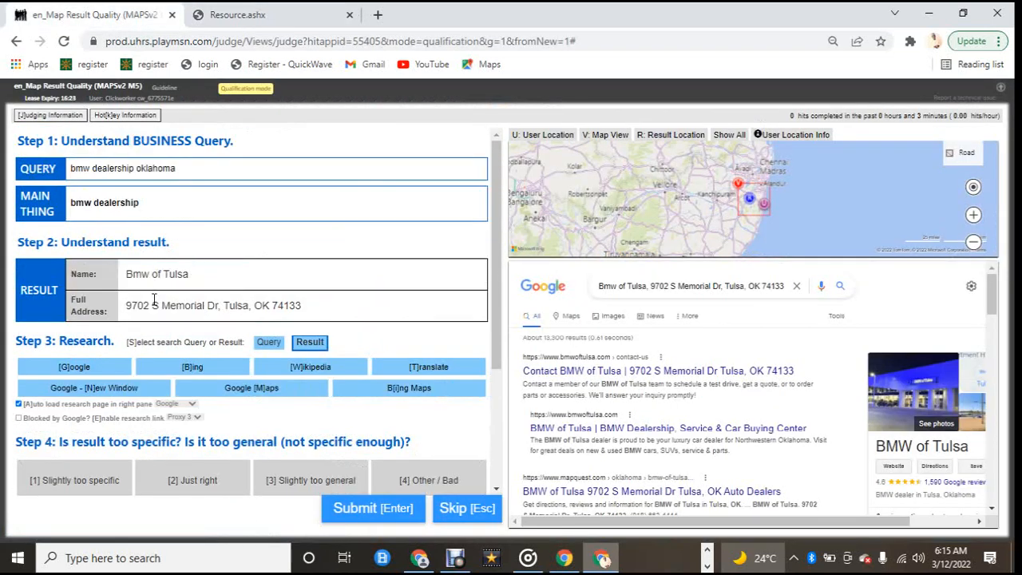
Step: Research both the query and the Bmw of Tulsa result in the Google research pane
click(183, 488)
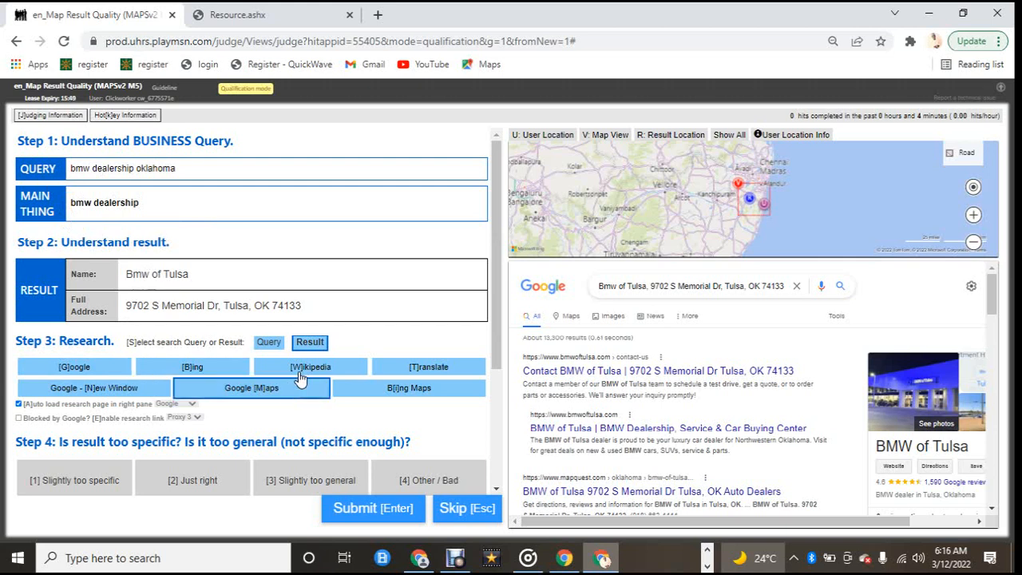
click(286, 348)
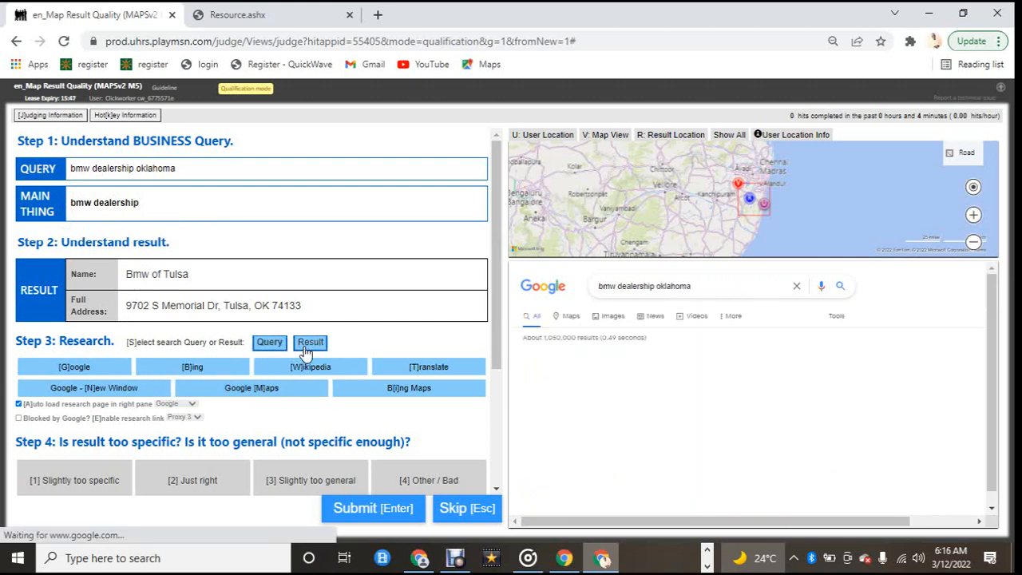
click(306, 343)
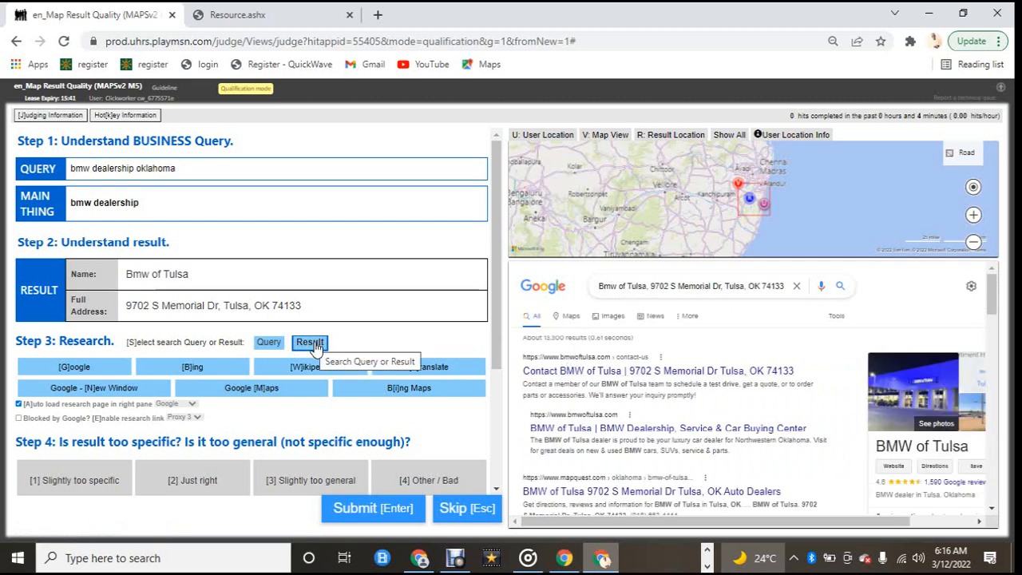
click(271, 342)
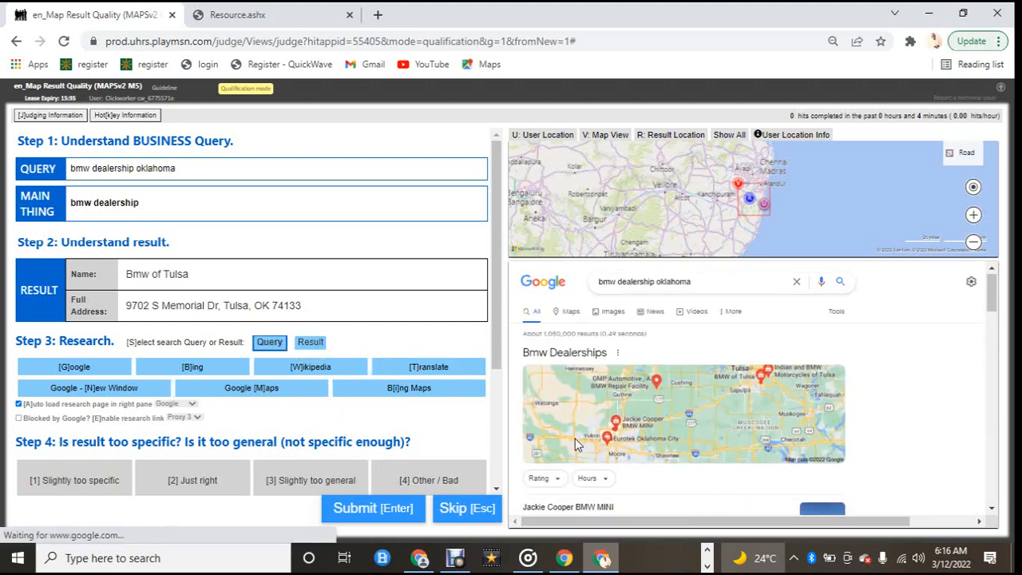
scroll(578, 445, down, 8)
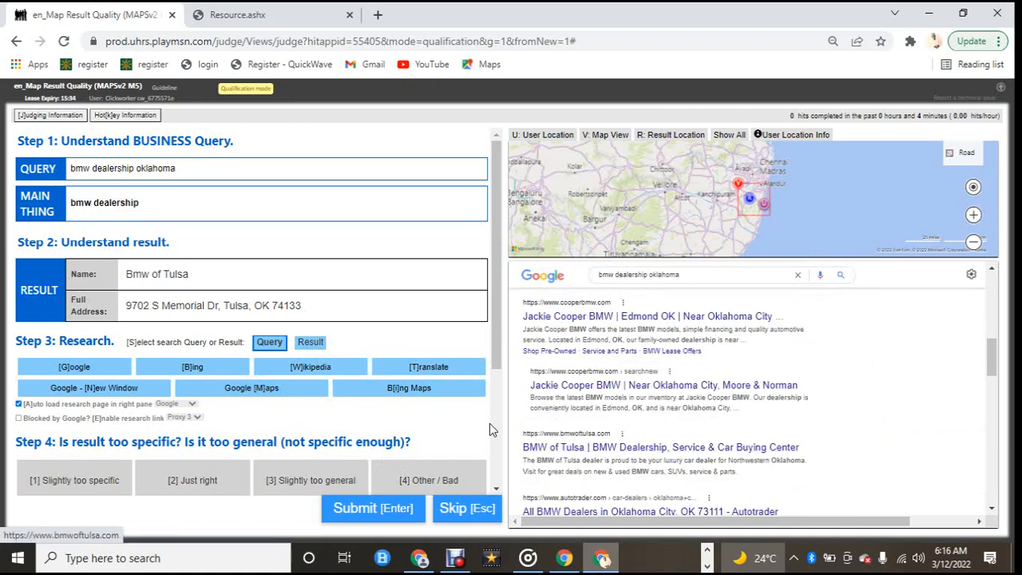
click(314, 341)
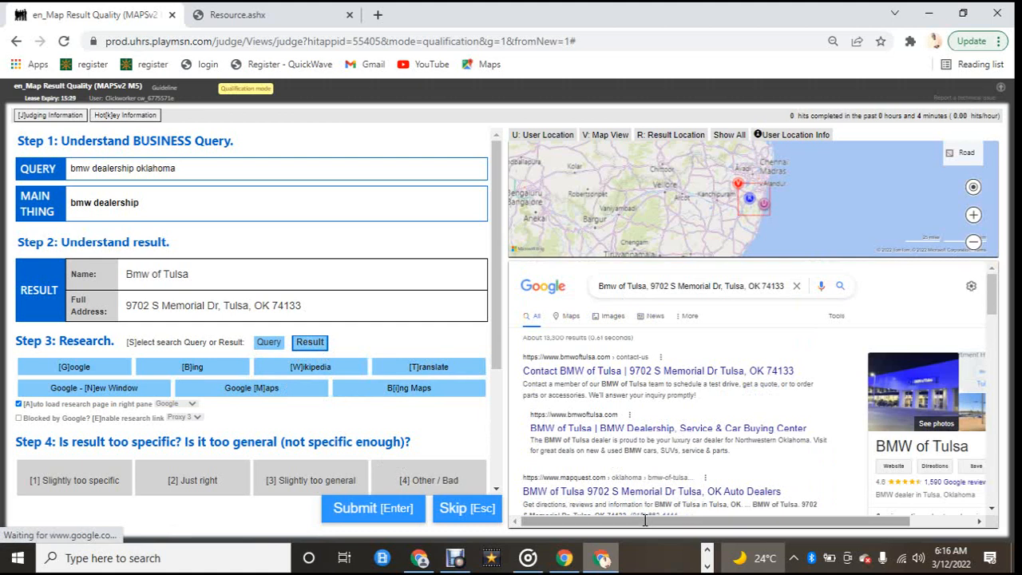
drag(644, 520, 706, 520)
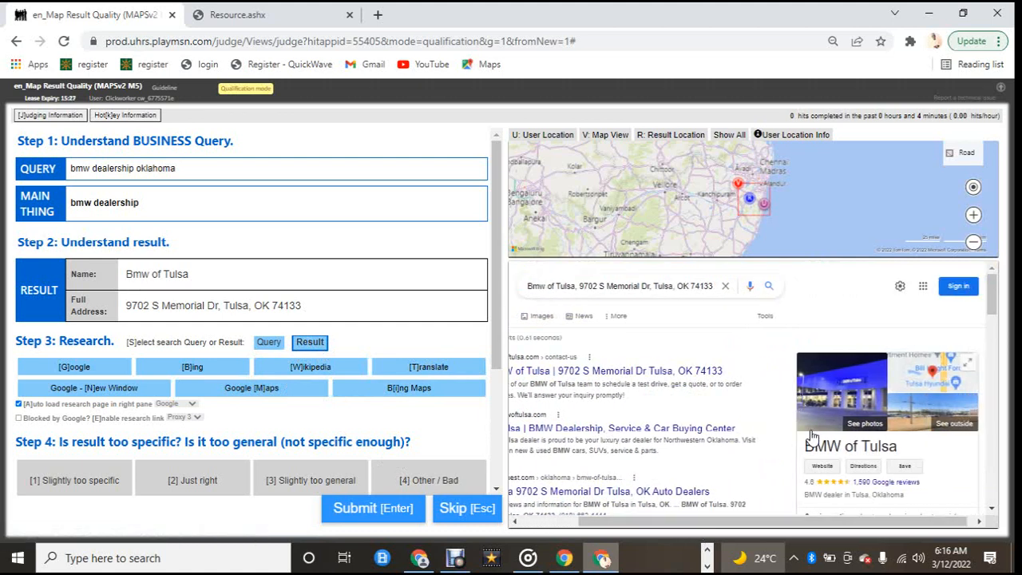
scroll(814, 455, down, 1)
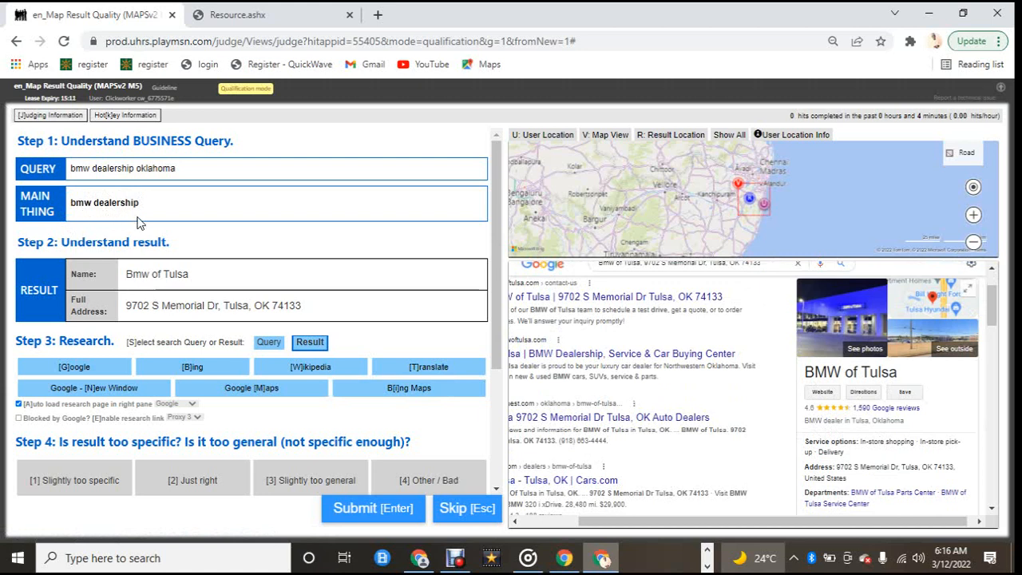
double_click(154, 306)
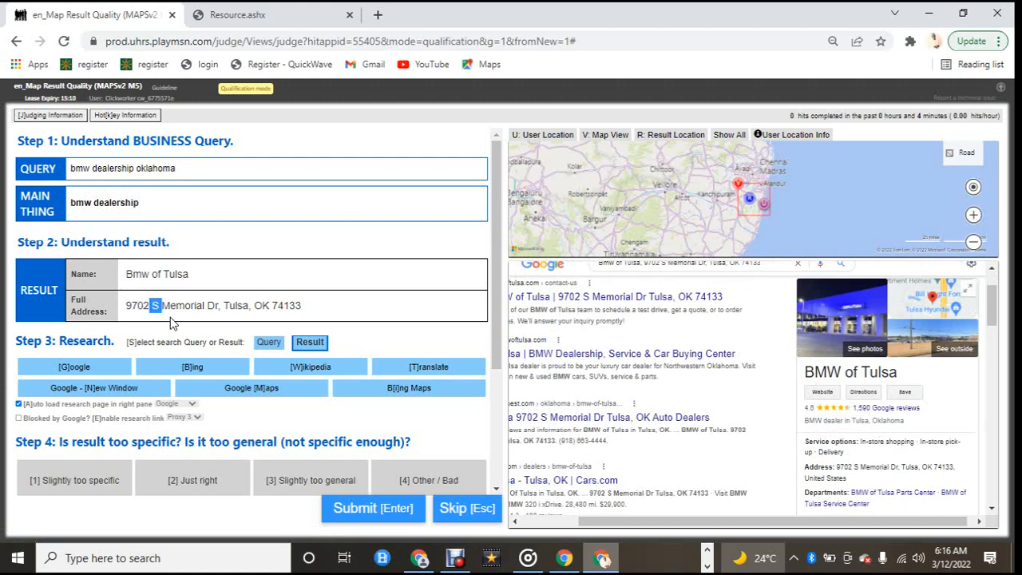
click(228, 292)
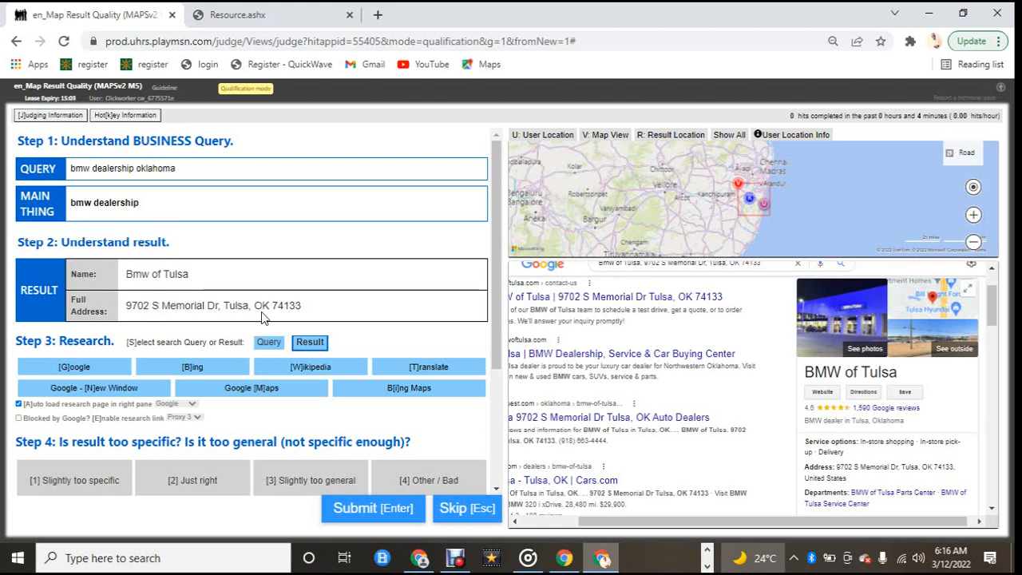
Step: Rate the Bmw of Tulsa result as Just right, submit the judgment and close the feedback
click(180, 479)
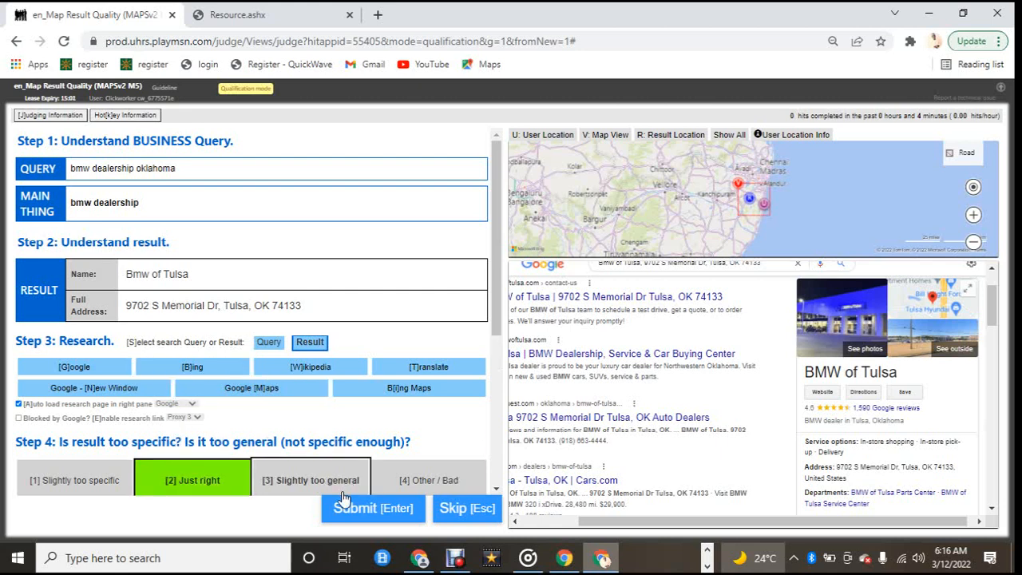
click(342, 522)
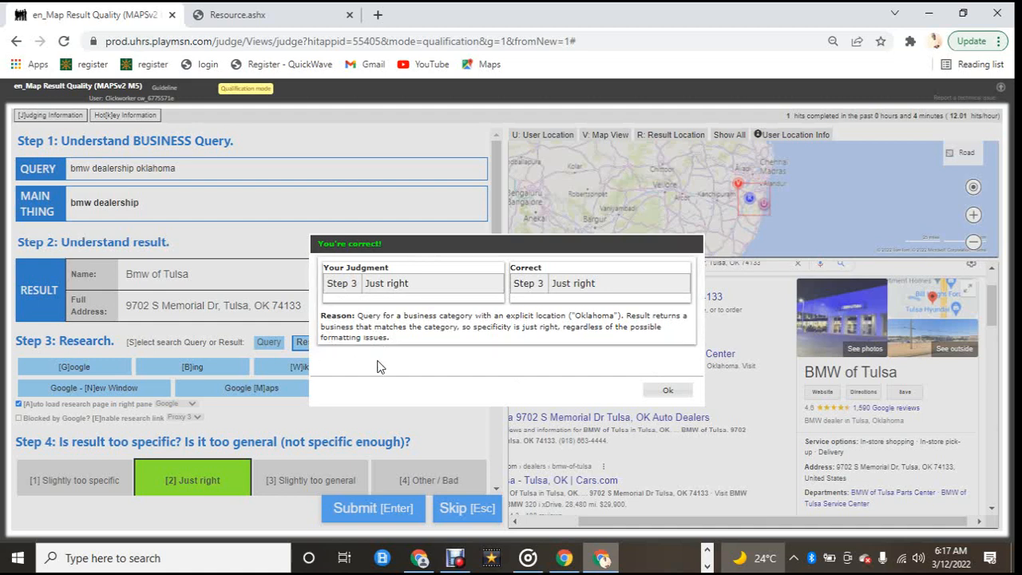
click(660, 397)
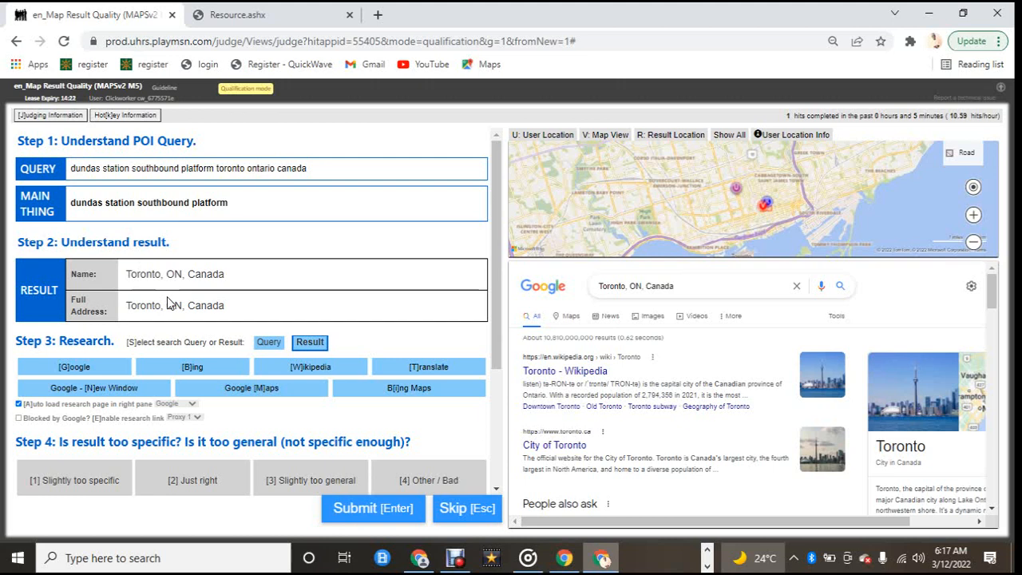
Step: Rate the Toronto result for the Dundas station query as Other / Bad and submit the judgment
click(267, 346)
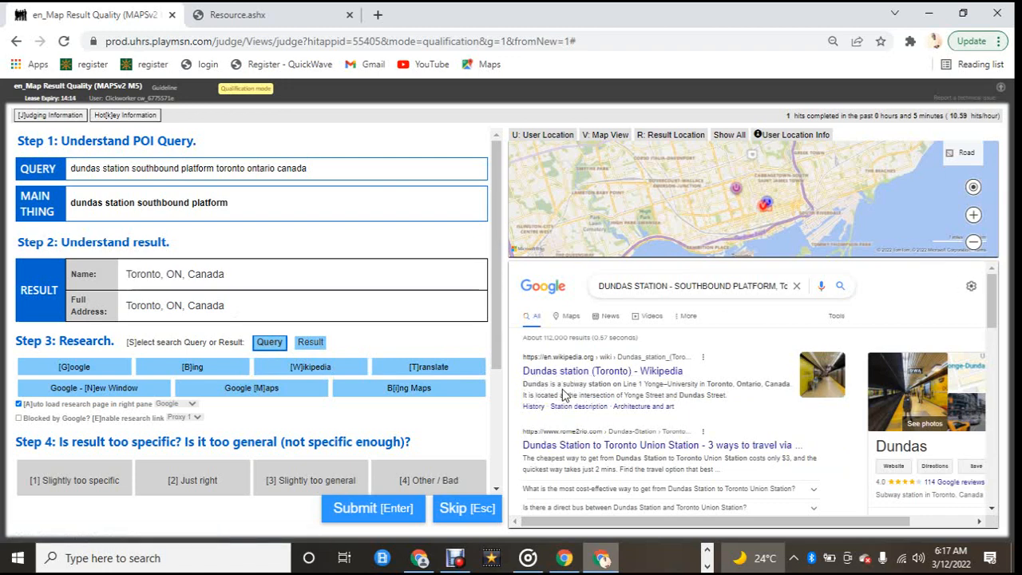
scroll(235, 351, down, 2)
click(460, 323)
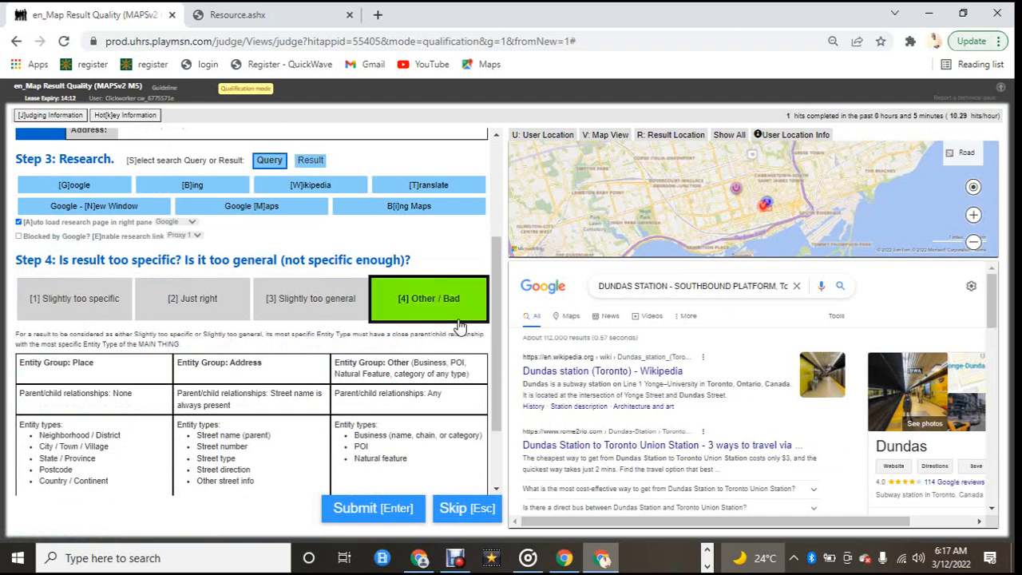
click(361, 511)
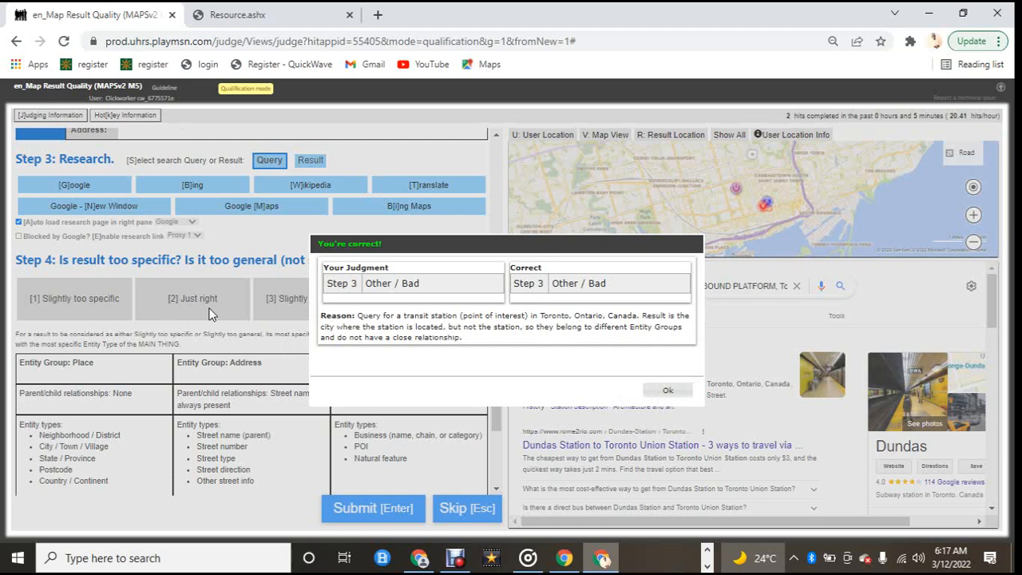
click(677, 391)
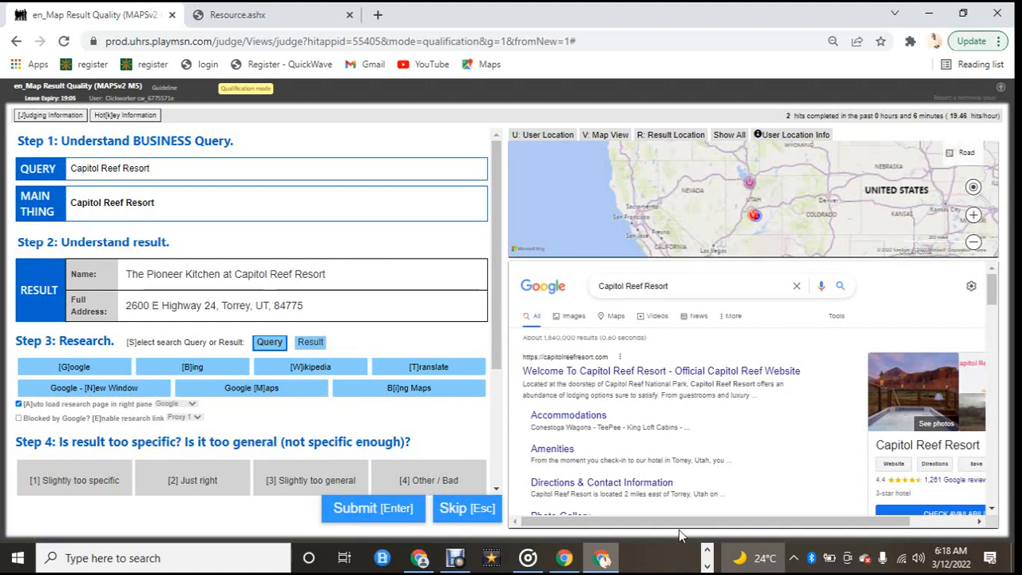
Step: Rate The Pioneer Kitchen result for Capitol Reef Resort as Slightly too specific and submit the judgment
drag(683, 523, 736, 525)
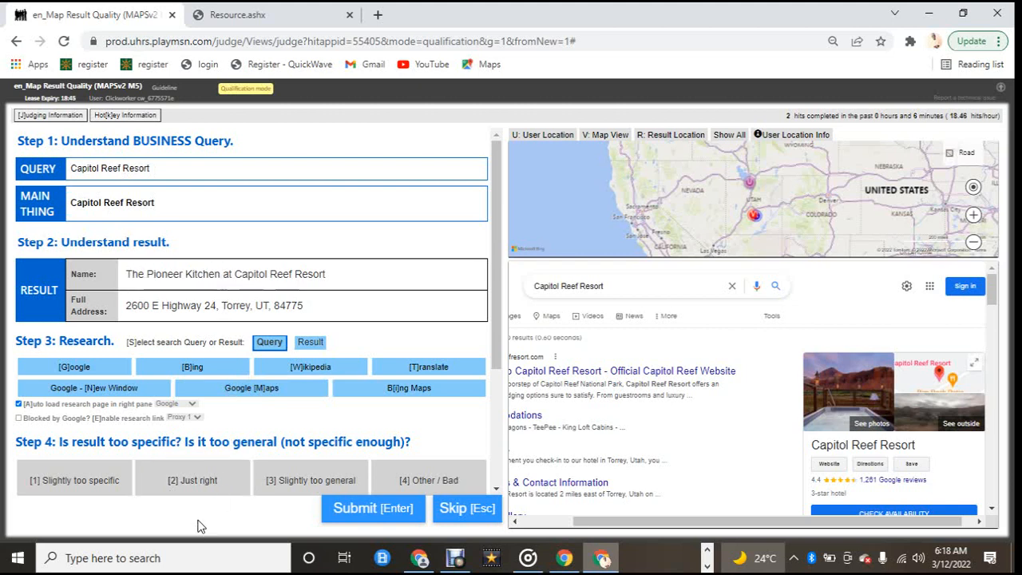
click(205, 488)
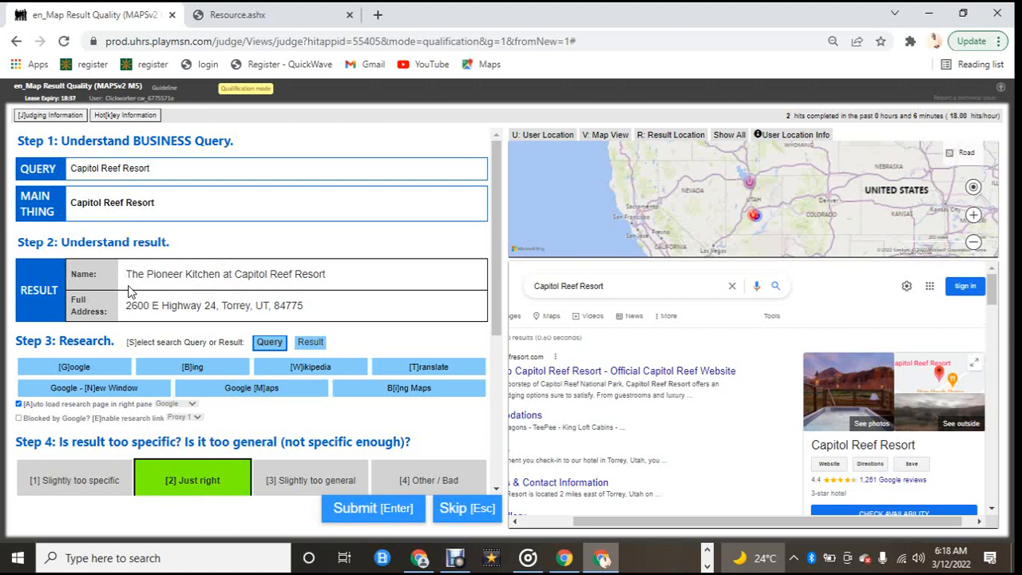
click(120, 490)
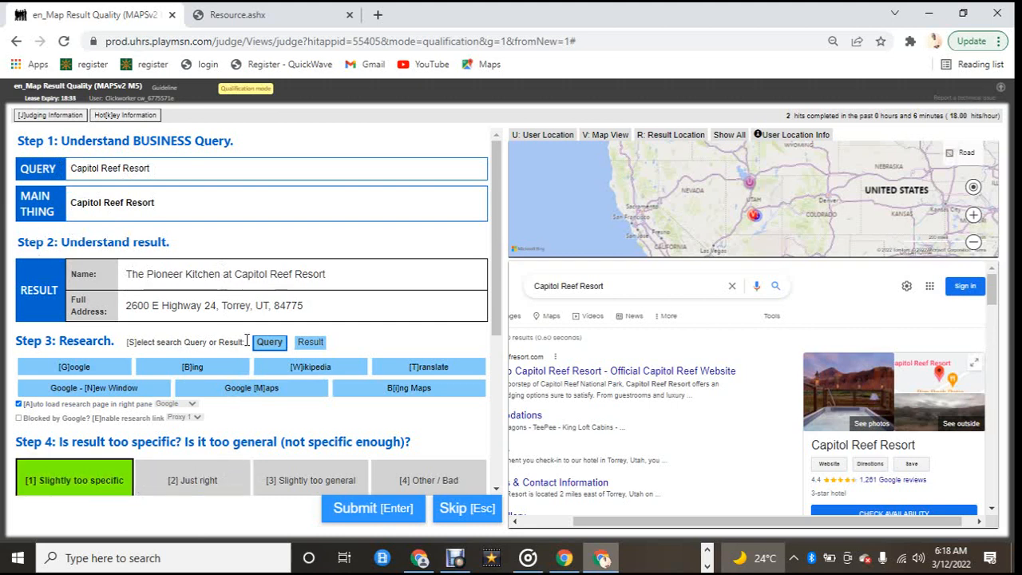
scroll(263, 399, down, 1)
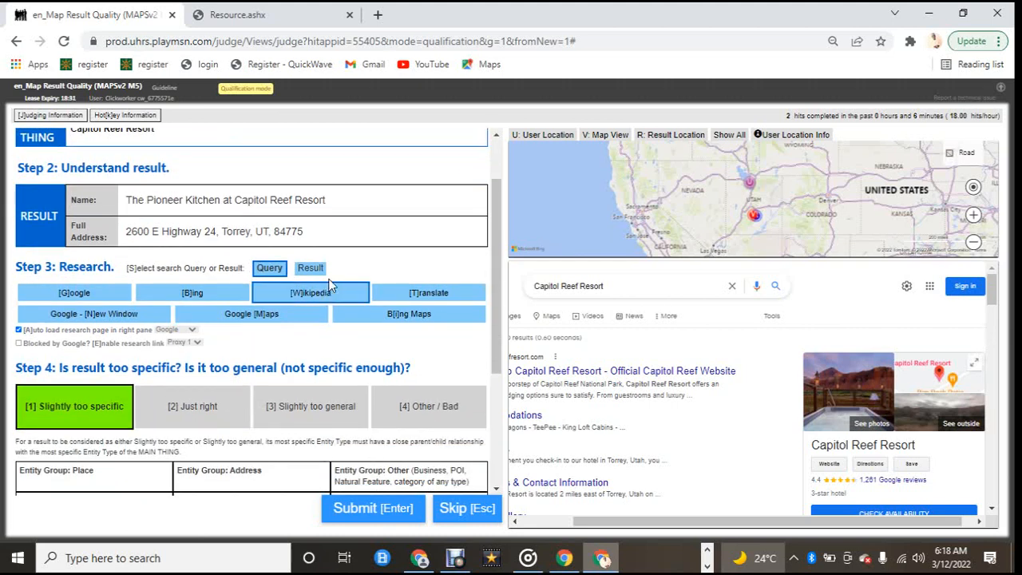
click(313, 268)
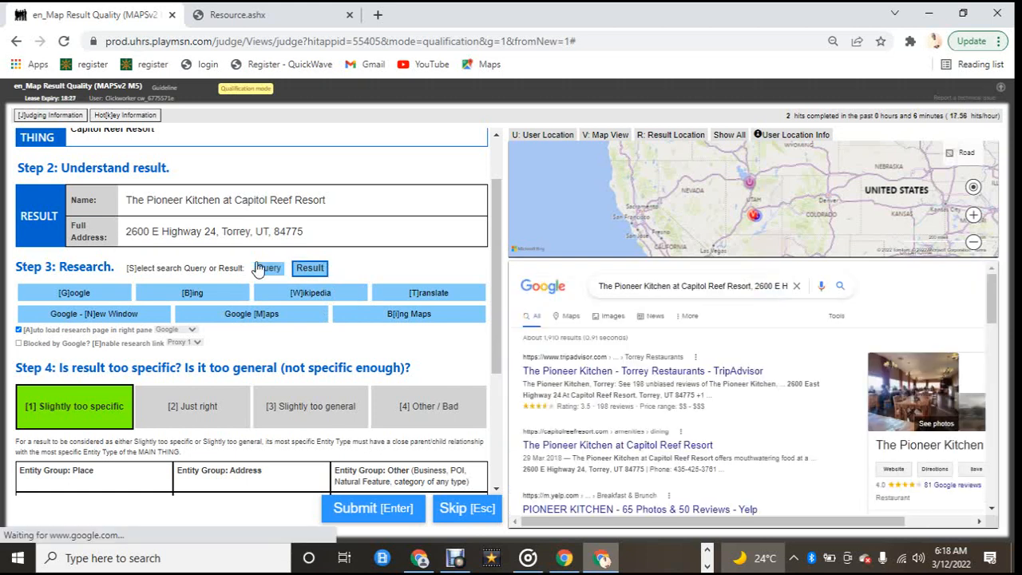
click(360, 517)
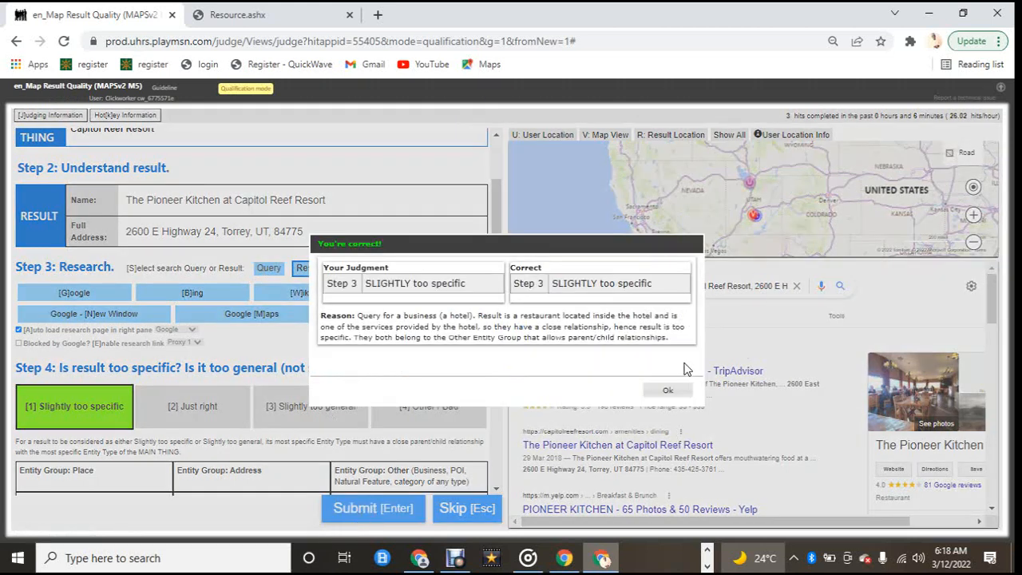
click(669, 391)
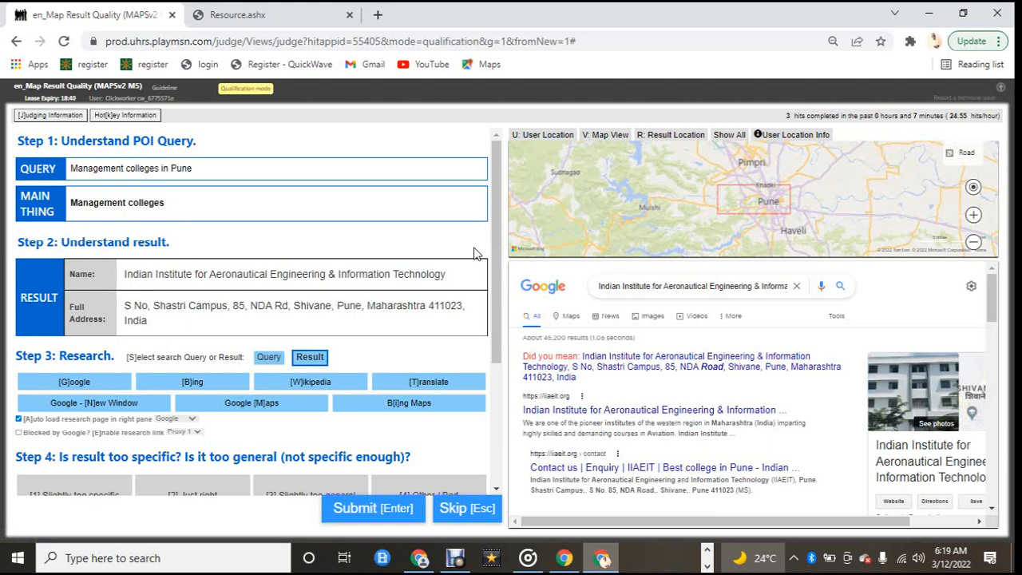
Step: Rate the Indian Institute for Aeronautical Engineering result for Management colleges in Pune as Other / Bad, submit and close the feedback
scroll(628, 391, down, 3)
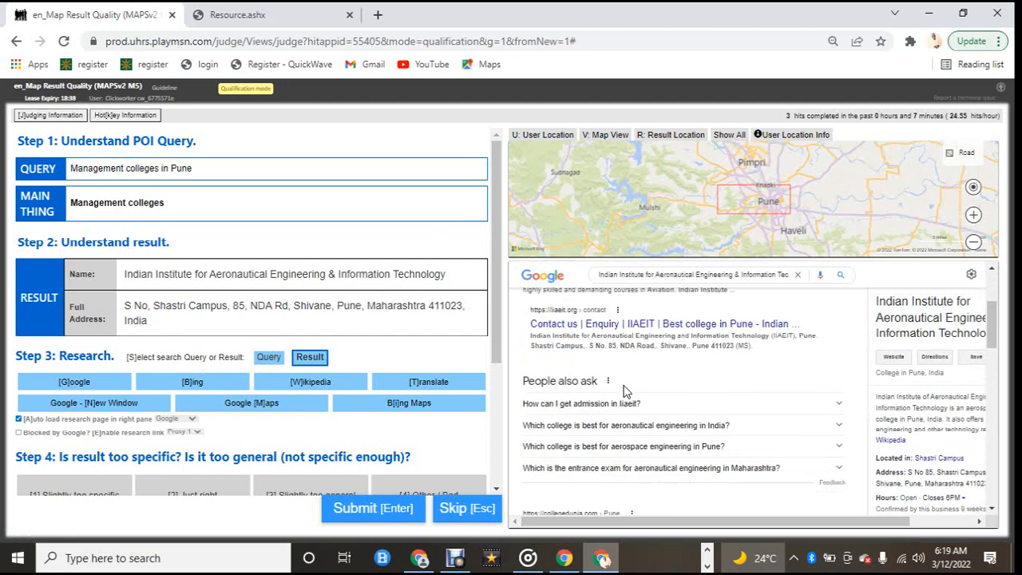
scroll(628, 392, up, 3)
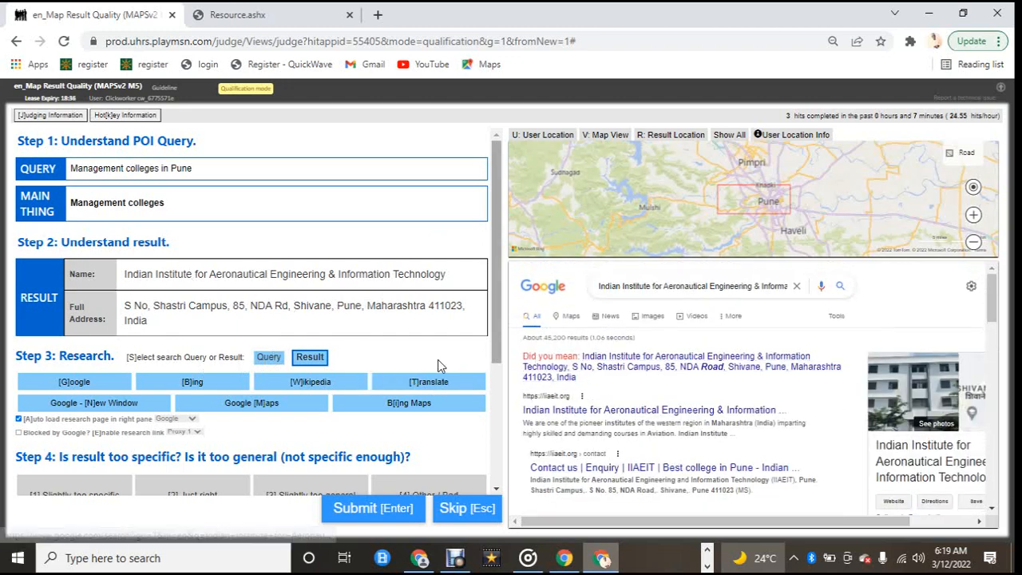
scroll(327, 384, down, 2)
click(435, 346)
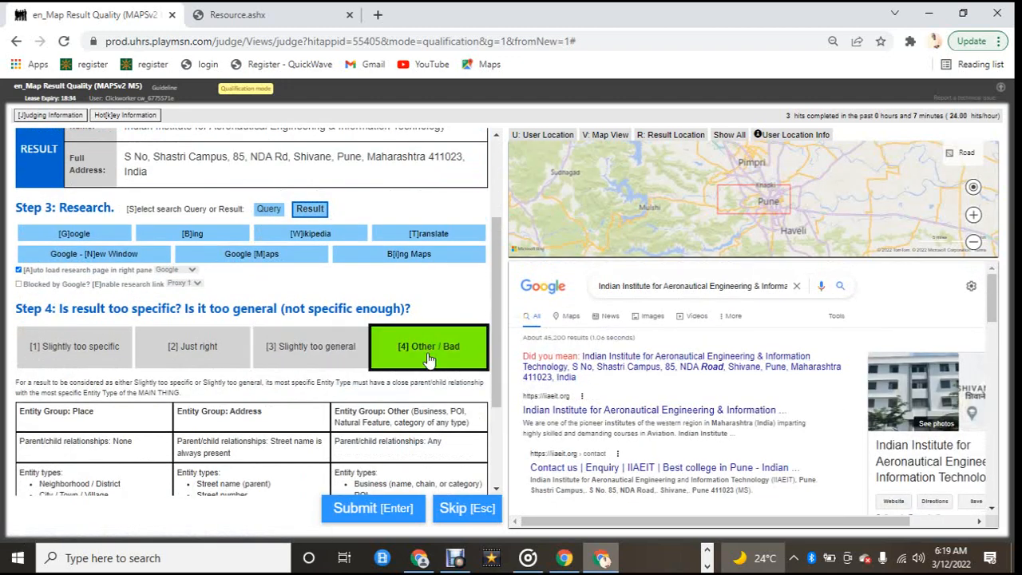
click(367, 513)
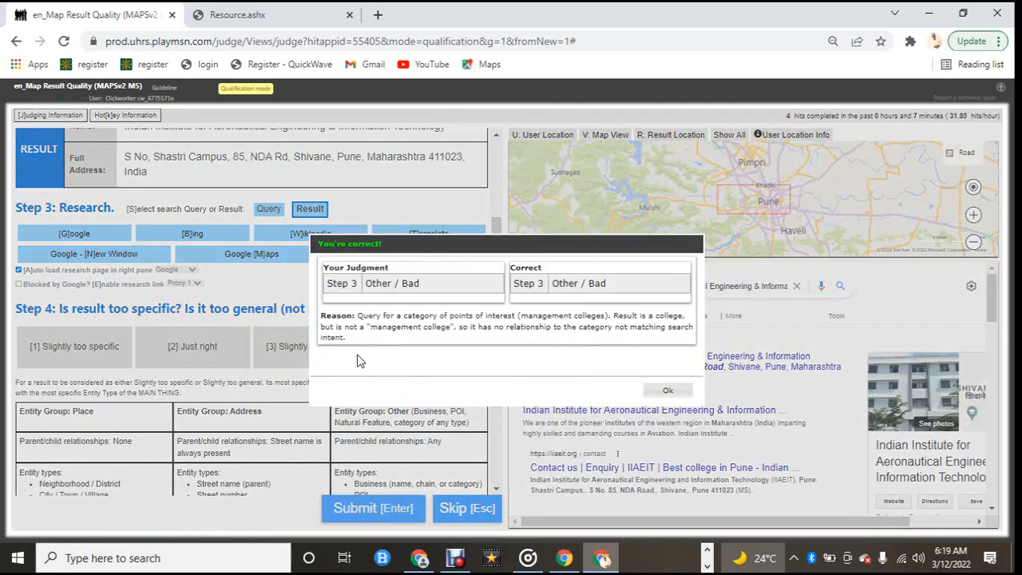
click(667, 390)
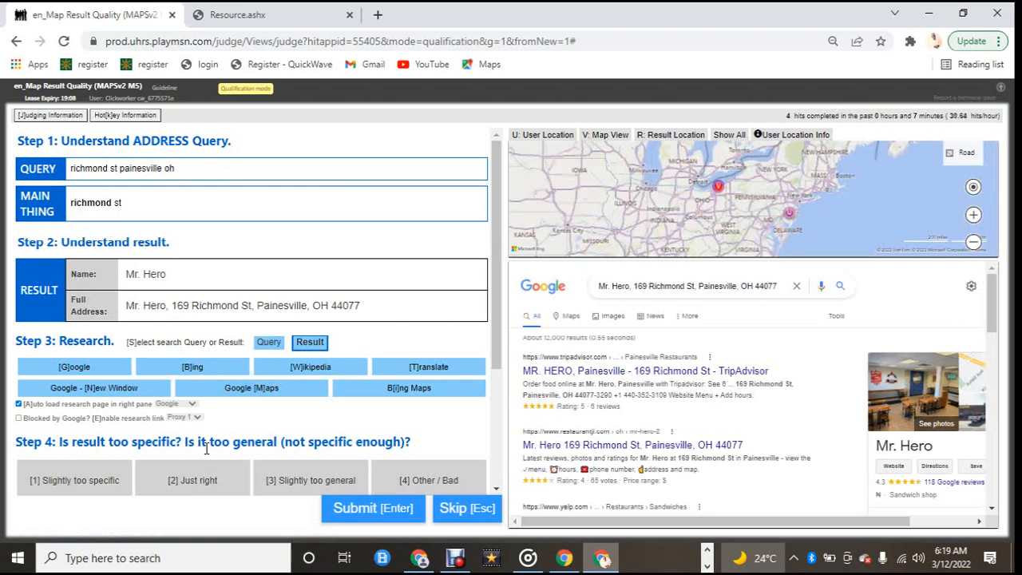
Step: Rate the Mr. Hero result for richmond st painesville oh as Slightly too specific, submit and close the feedback
click(289, 490)
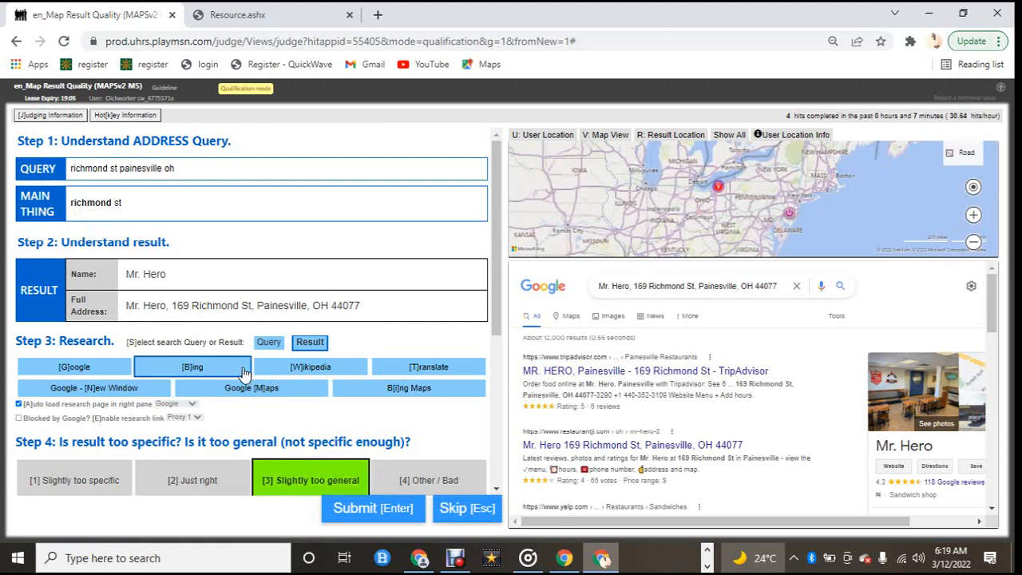
scroll(243, 375, down, 1)
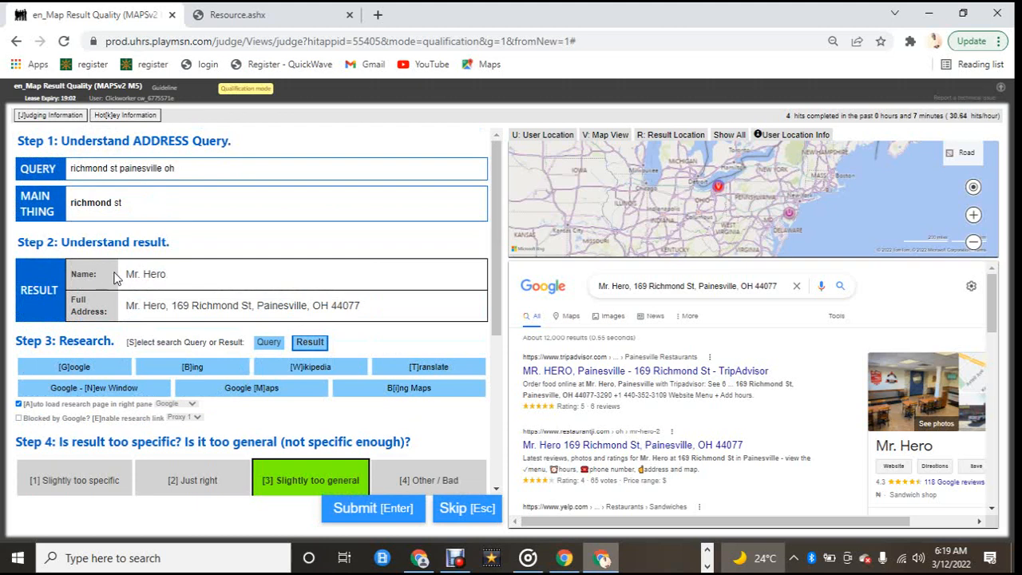
click(88, 491)
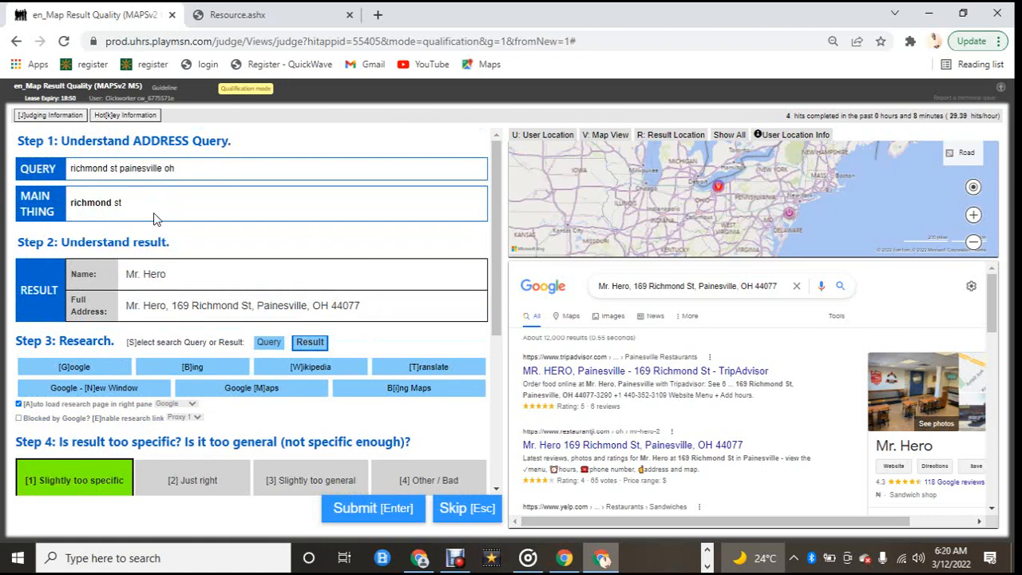
scroll(156, 220, down, 2)
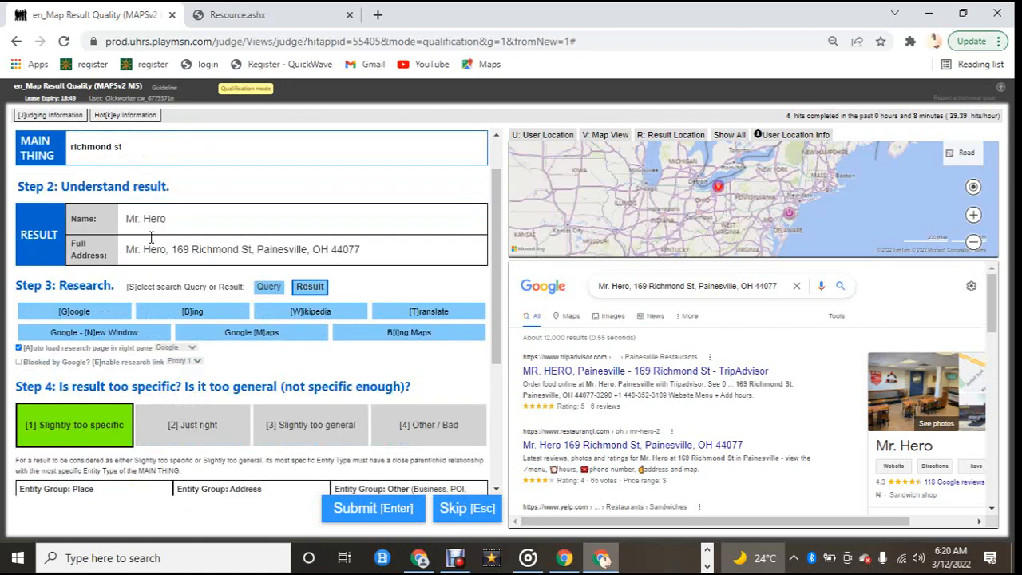
click(358, 519)
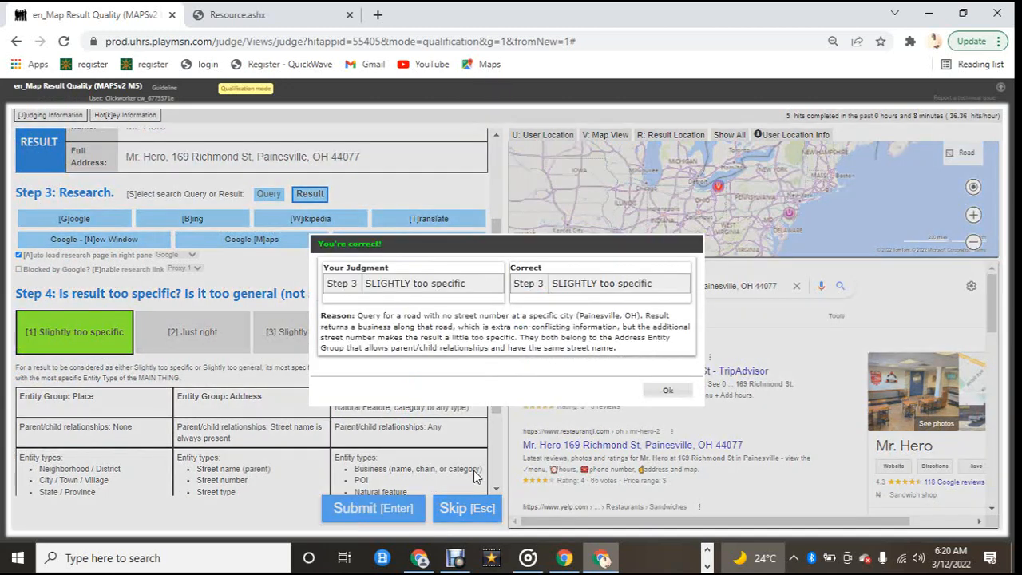
click(667, 390)
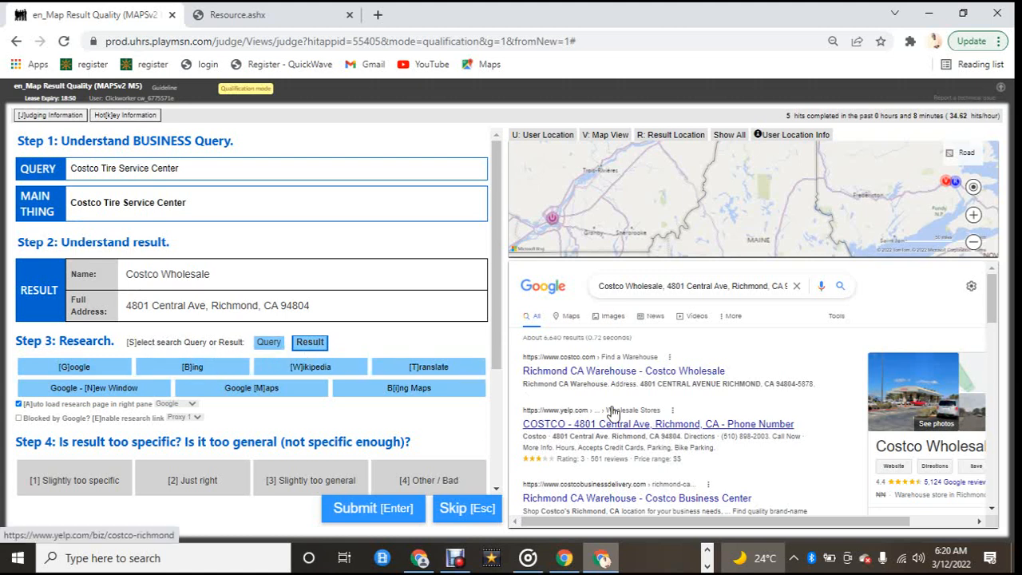
Step: Review the Costco Wholesale search results and rate the result as Slightly too general
scroll(613, 411, down, 1)
scroll(613, 411, down, 1)
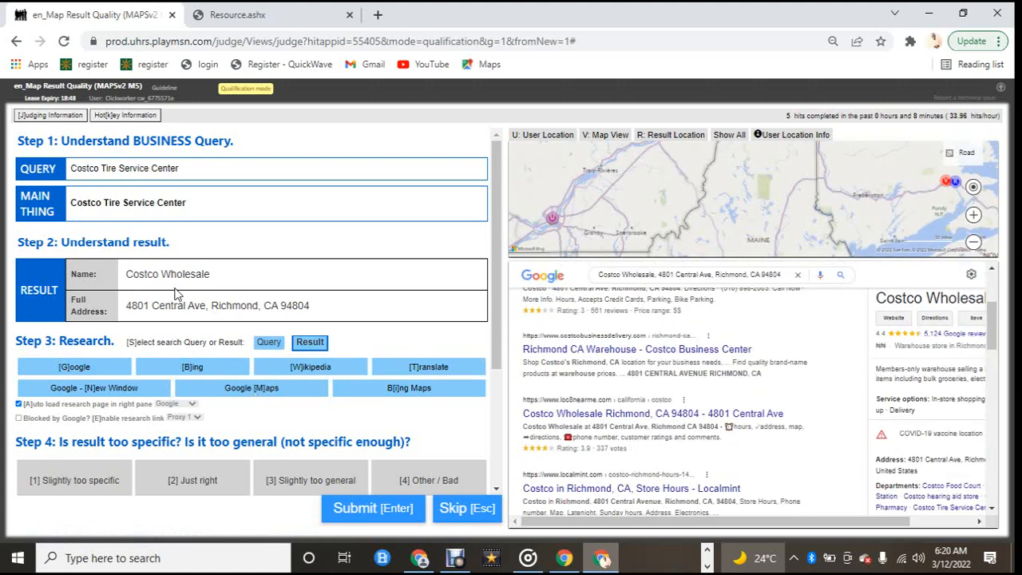
scroll(130, 256, down, 3)
scroll(130, 267, up, 3)
click(308, 492)
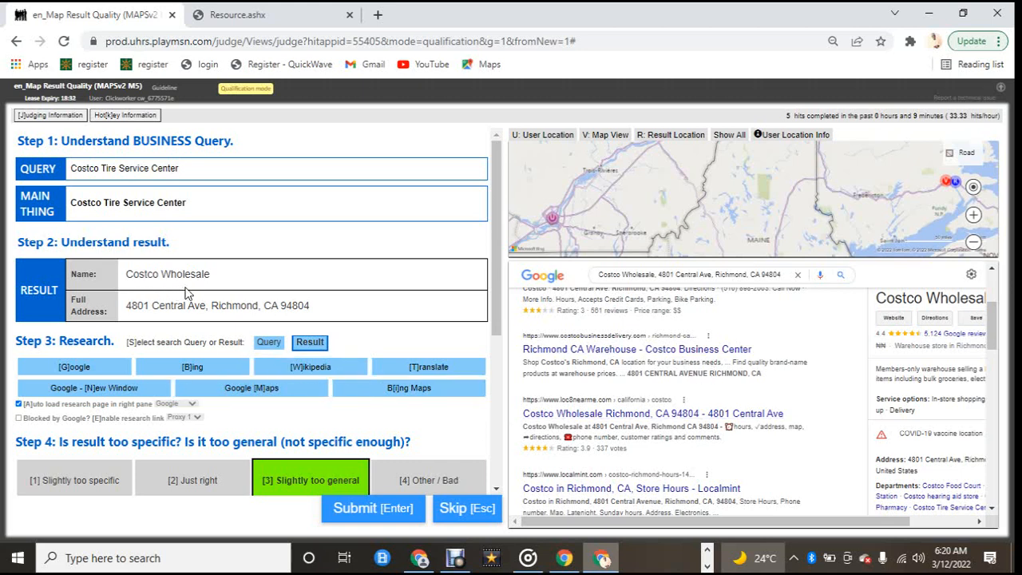
Step: Submit the Slightly too general judgment for Costco Tire Service Center and close the feedback
scroll(688, 393, up, 3)
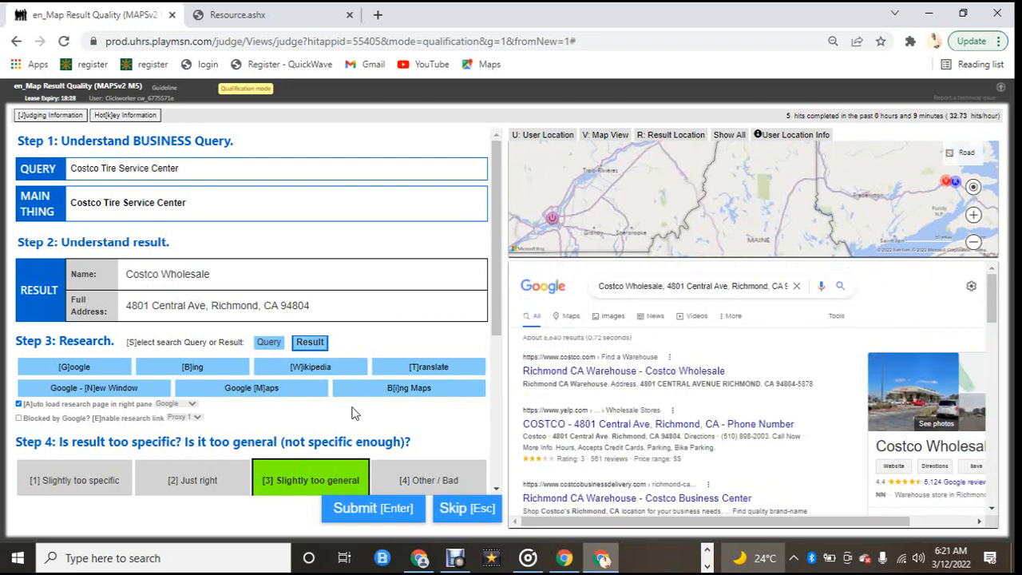
scroll(355, 414, down, 2)
scroll(389, 366, up, 2)
mouse_move(661, 523)
mouse_down()
mouse_move(725, 527)
mouse_move(661, 525)
mouse_up()
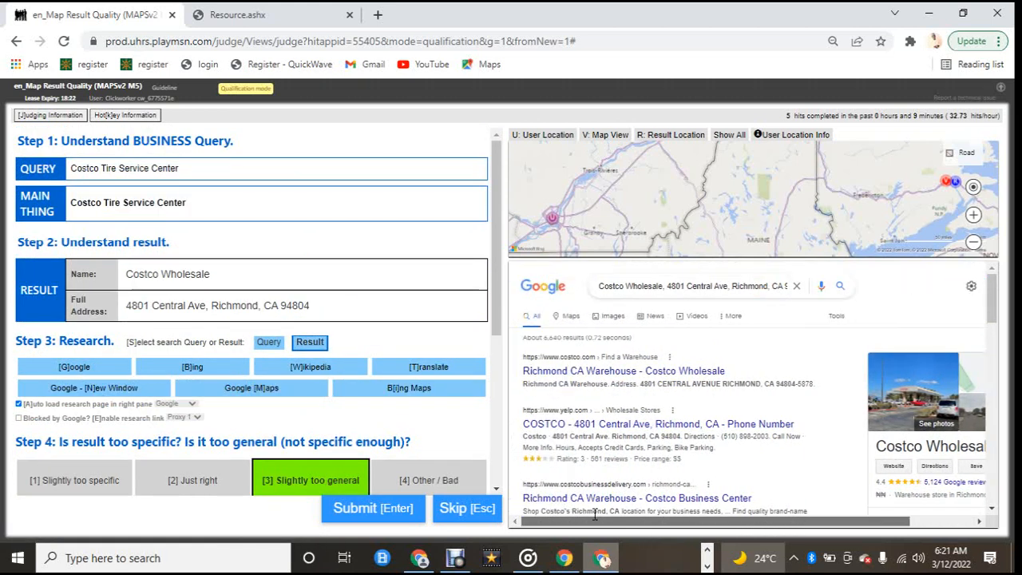
scroll(260, 316, down, 1)
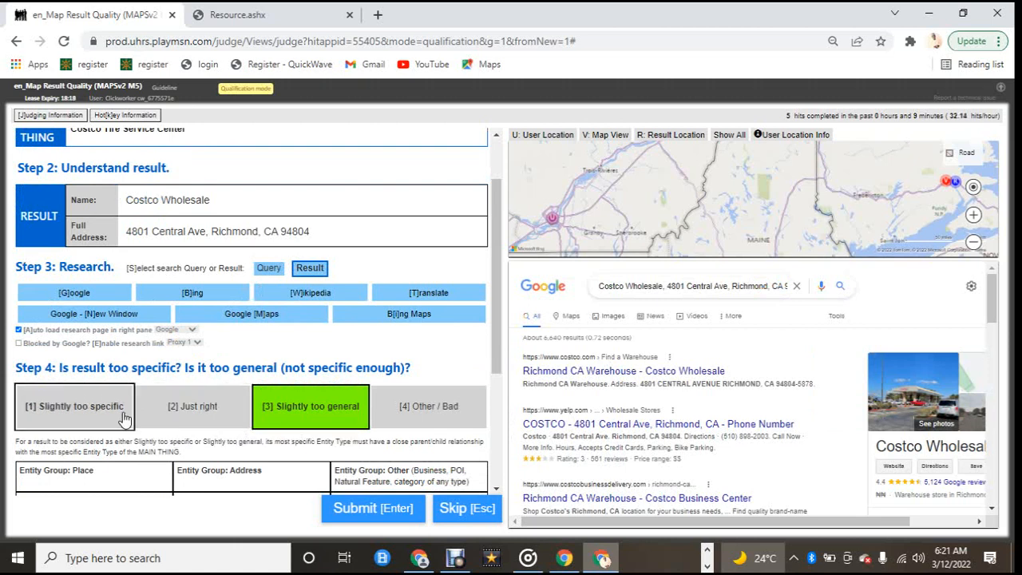
scroll(123, 419, up, 1)
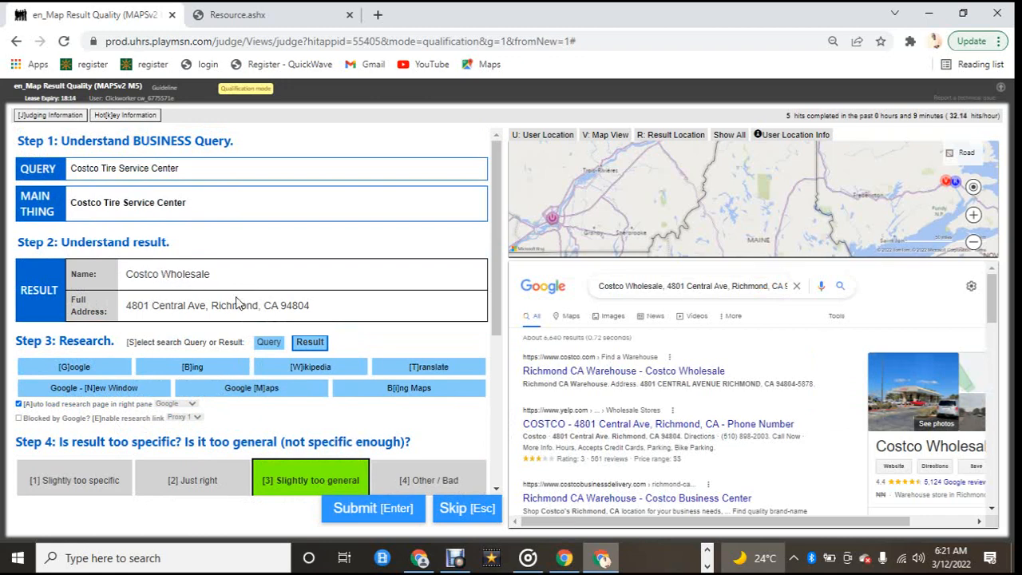
scroll(354, 399, down, 1)
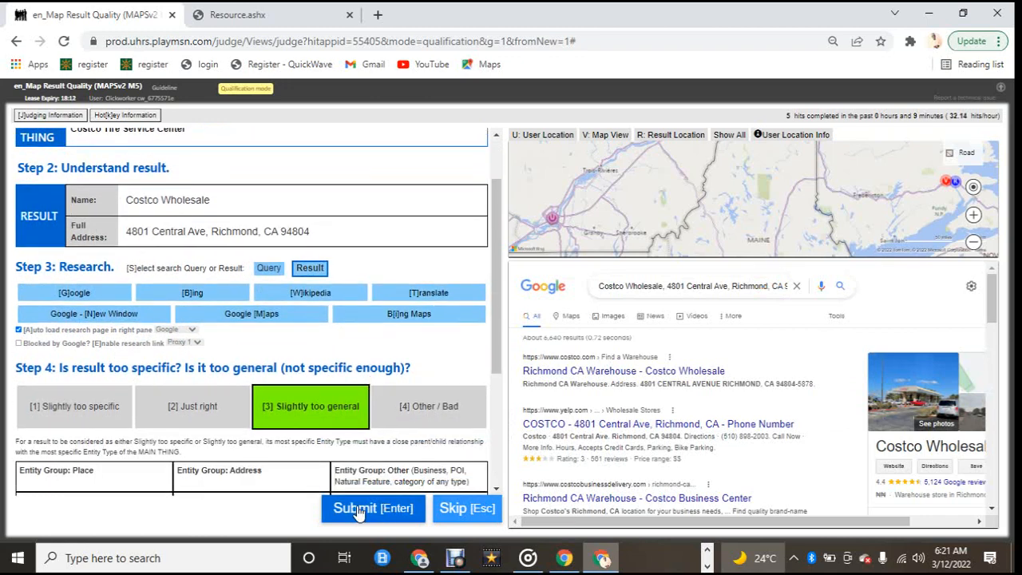
click(359, 509)
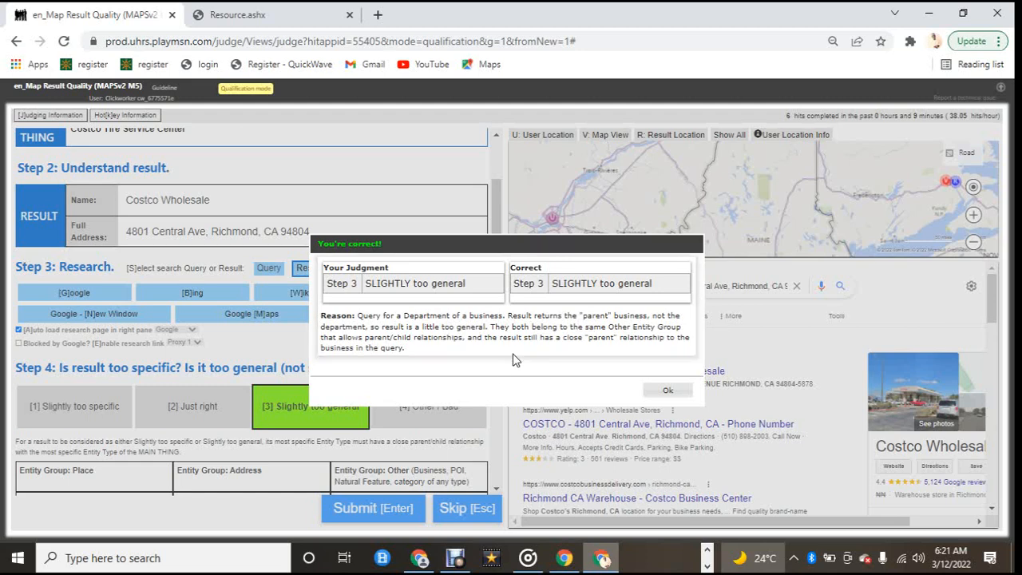
click(668, 391)
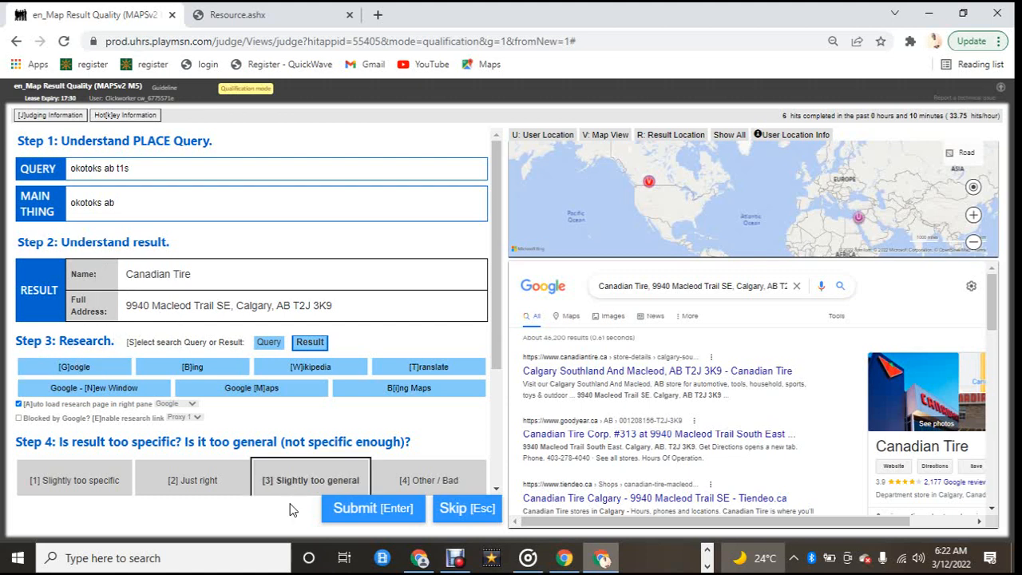
Step: Rate the Canadian Tire result for okotoks ab t1s as Other / Bad, submit and close the feedback
click(401, 493)
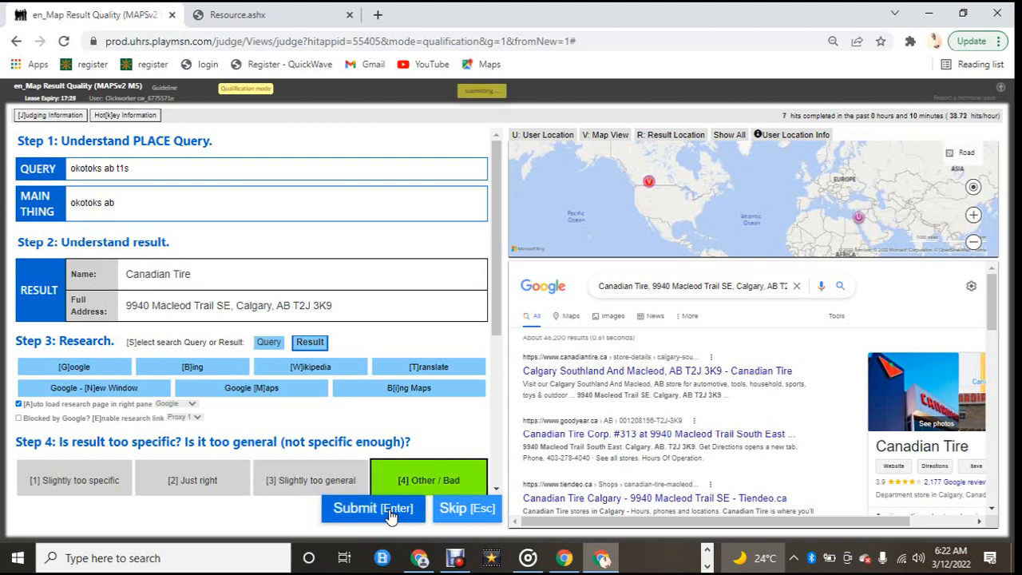
click(391, 515)
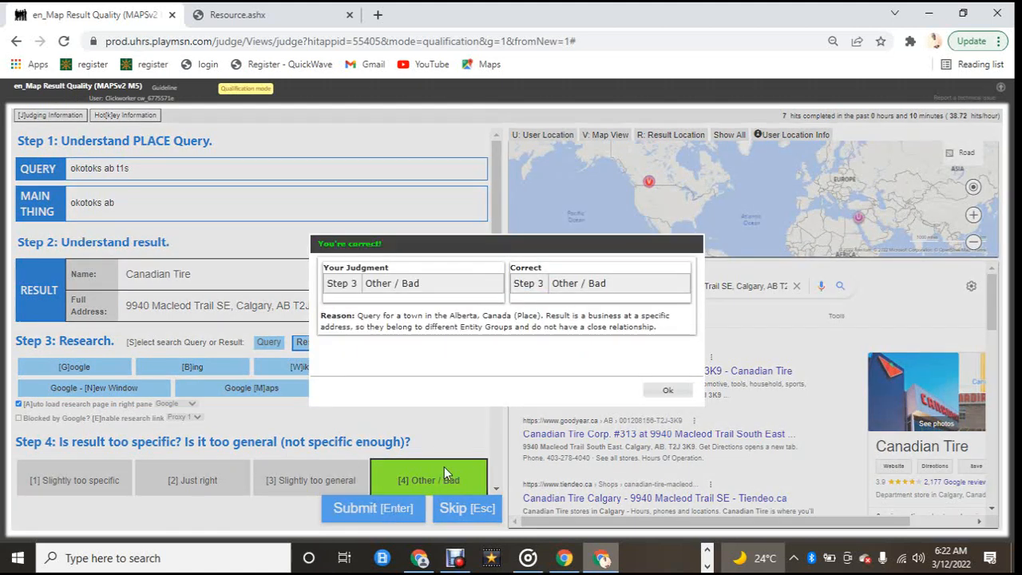
click(683, 395)
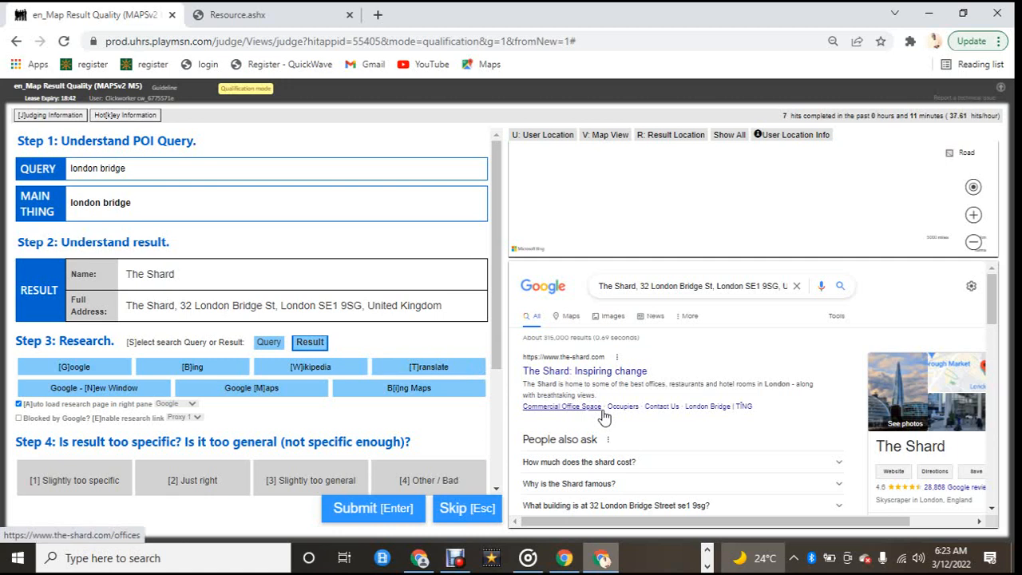
Step: Research the london bridge query in the Google research pane
scroll(598, 415, down, 2)
scroll(594, 409, up, 2)
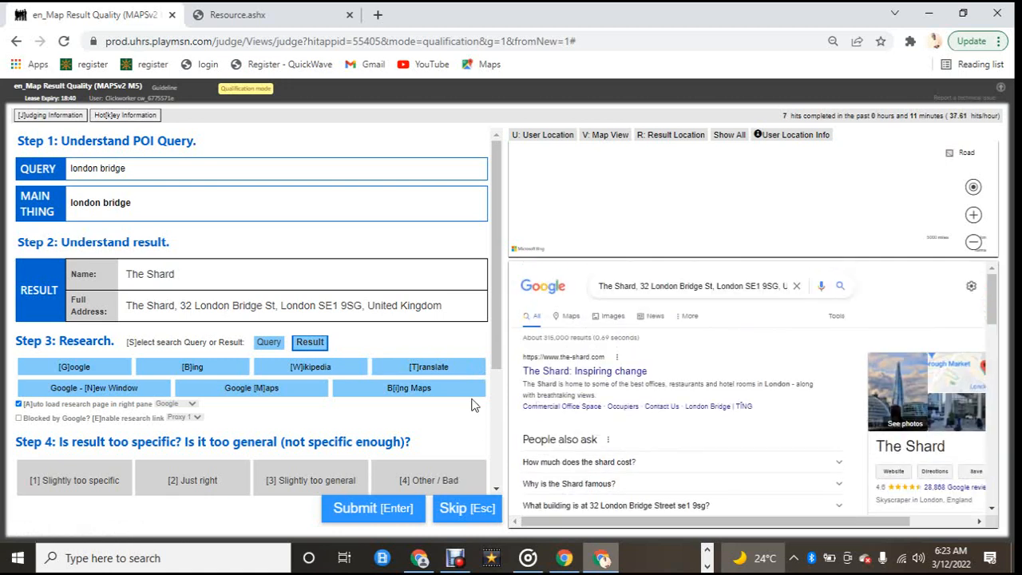
click(127, 206)
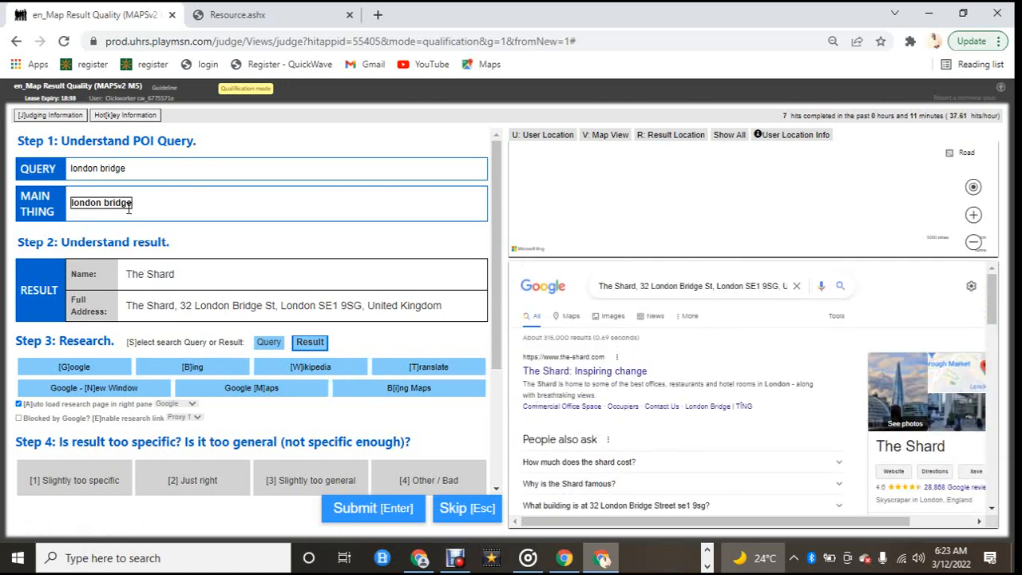
click(286, 343)
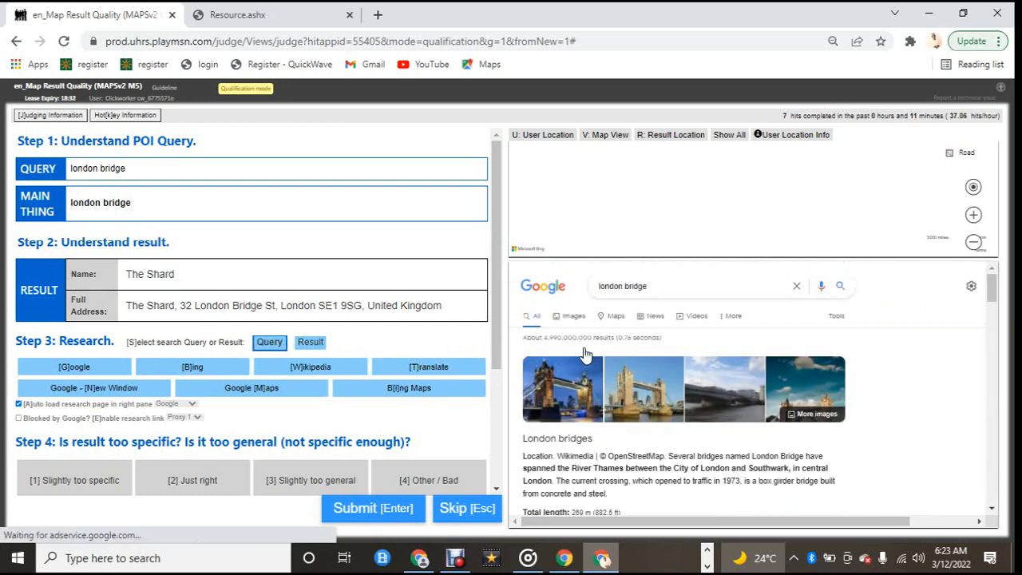
scroll(585, 354, down, 3)
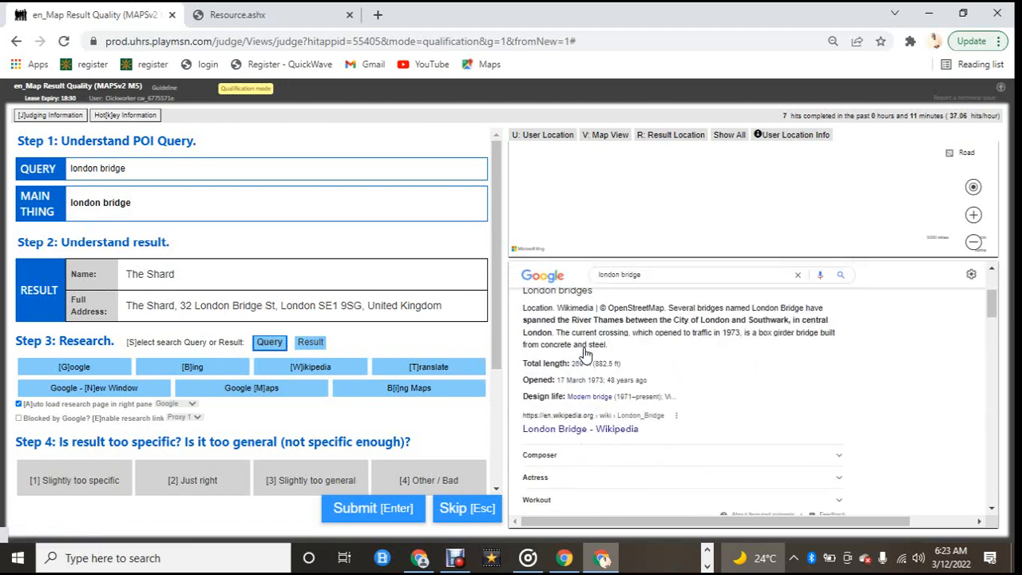
scroll(585, 354, down, 3)
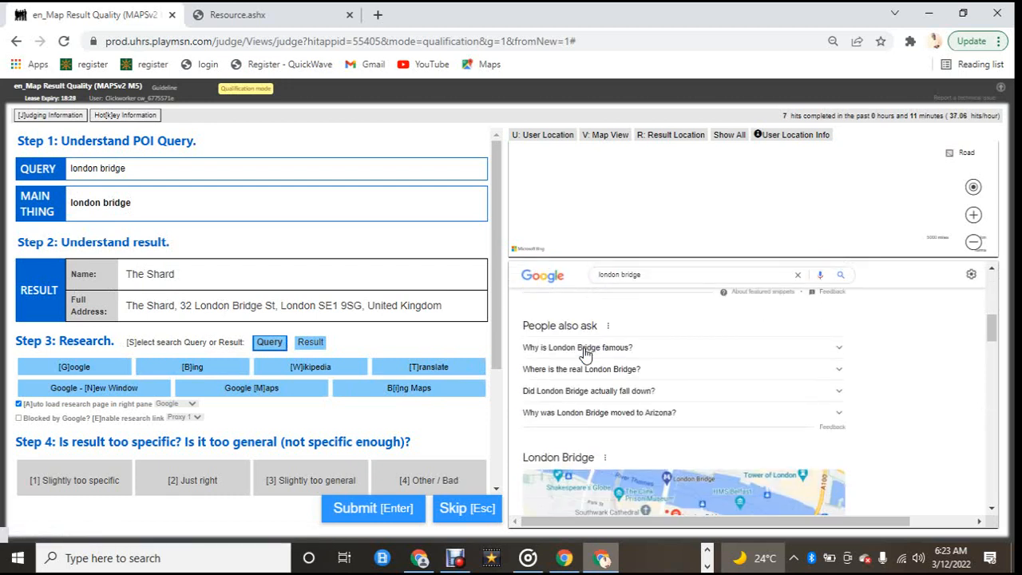
scroll(585, 354, down, 5)
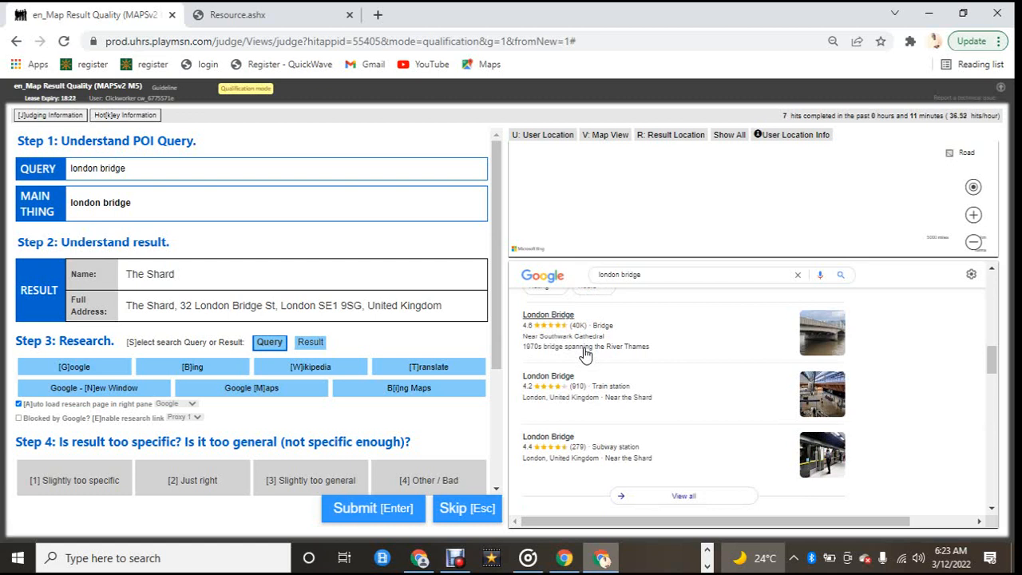
scroll(585, 354, down, 2)
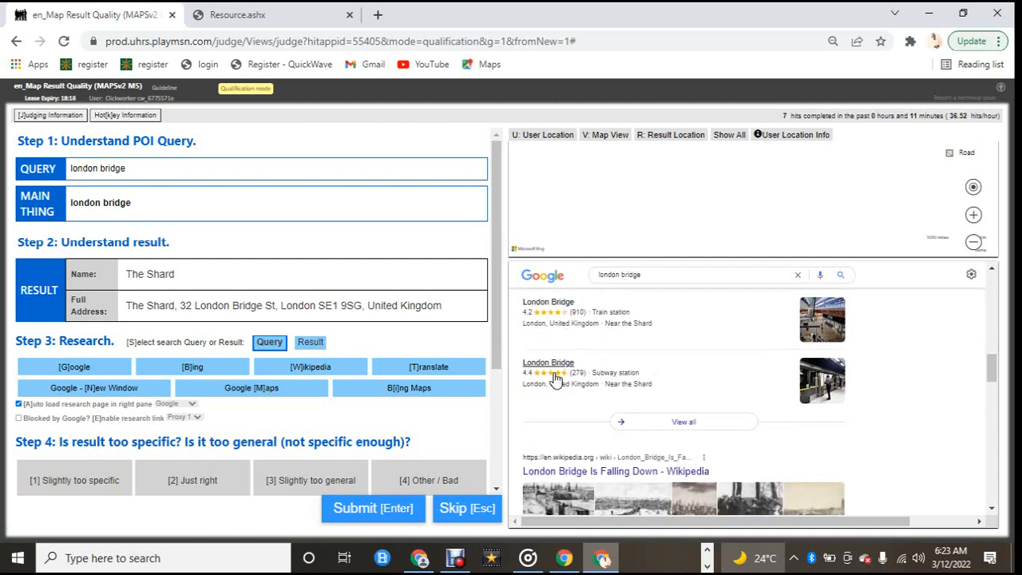
scroll(554, 379, down, 1)
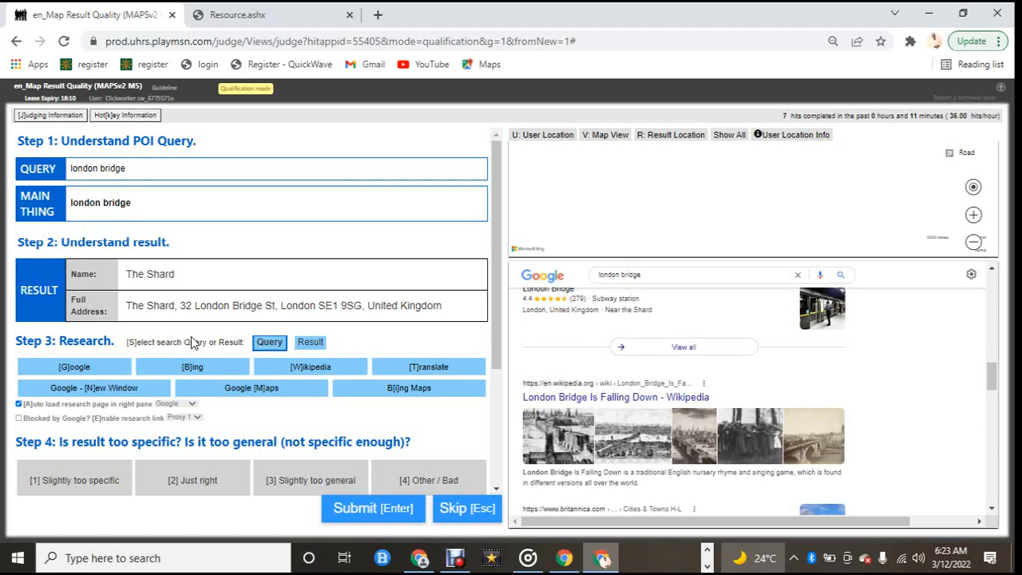
scroll(575, 365, down, 6)
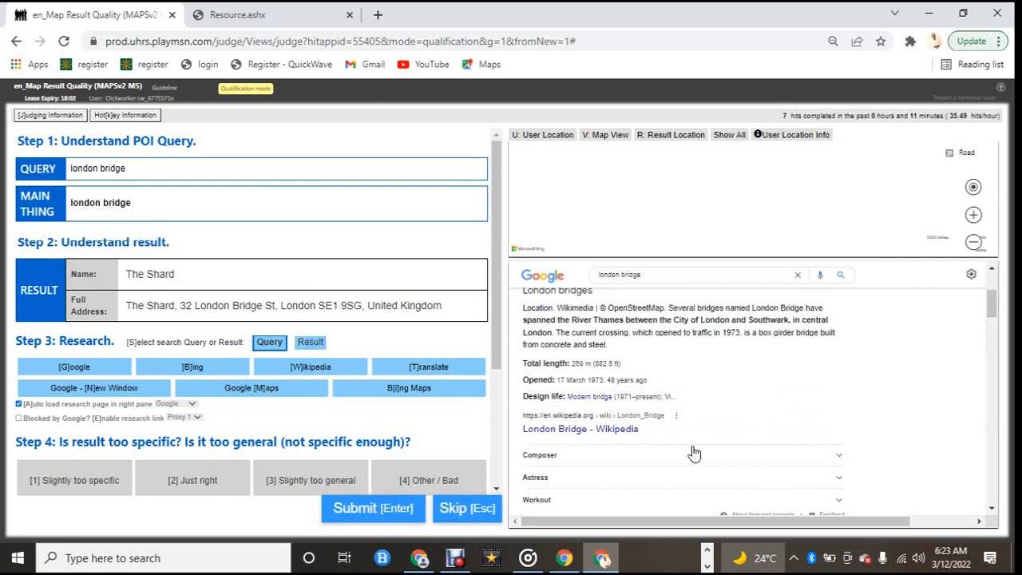
scroll(710, 453, up, 2)
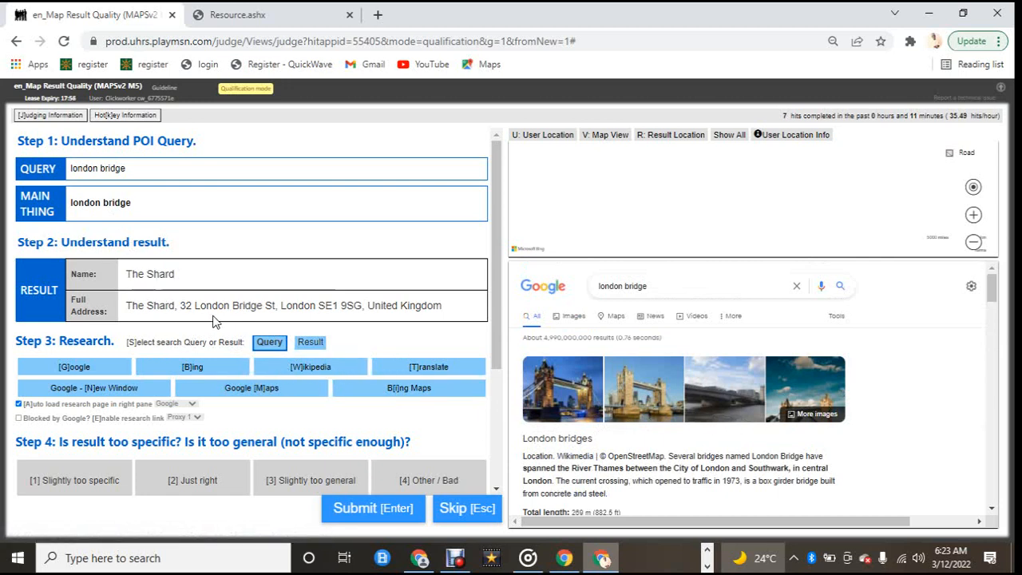
scroll(135, 278, down, 1)
Step: Research The Shard result for london bridge, rate it as Other / Bad, submit and close the feedback
click(310, 268)
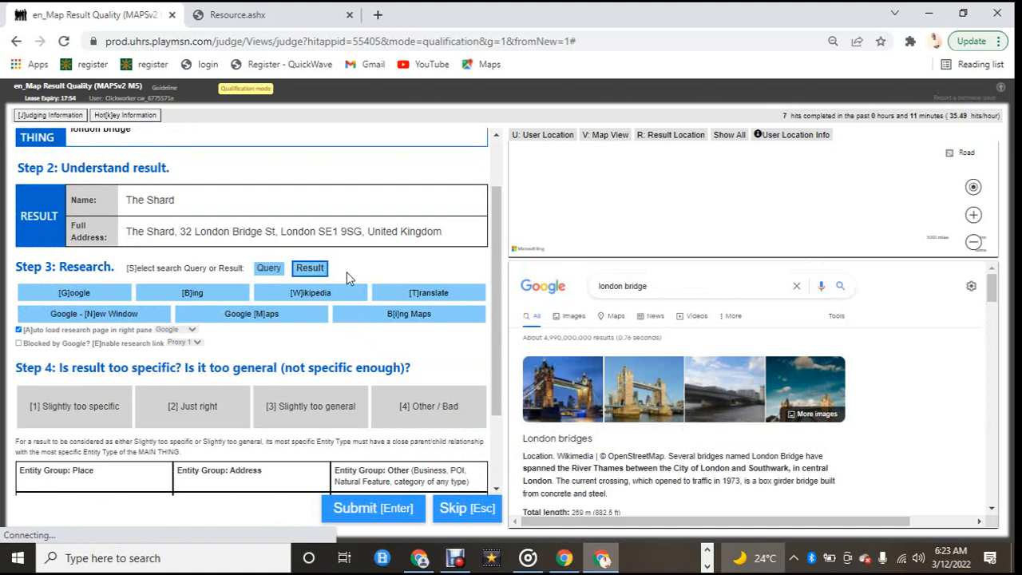
scroll(645, 410, down, 1)
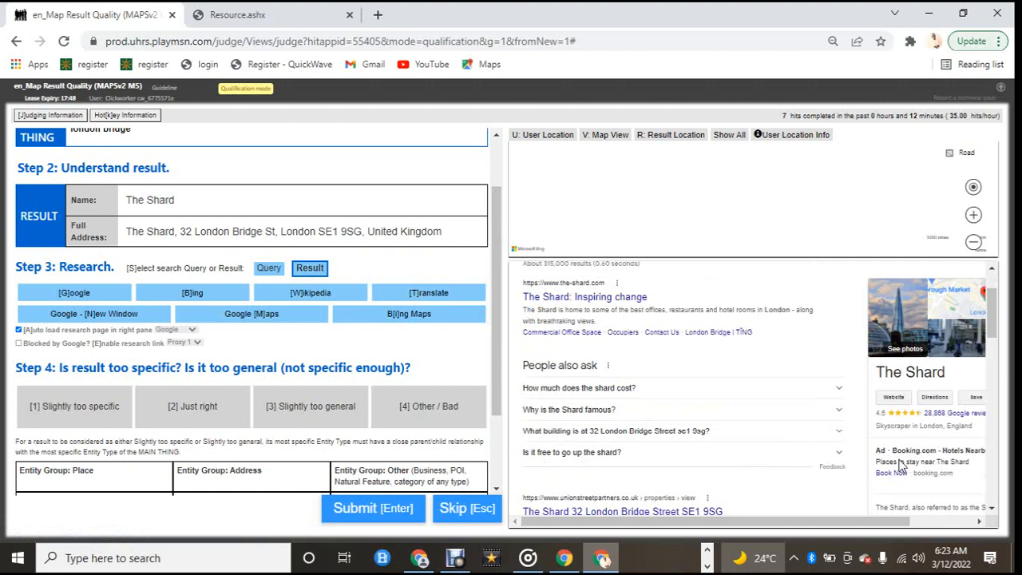
scroll(222, 316, up, 1)
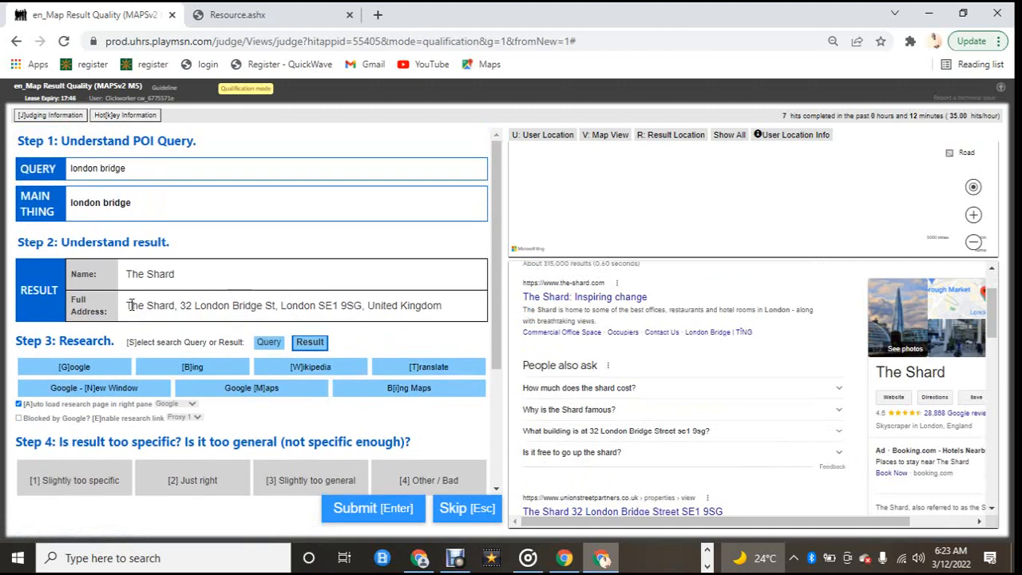
scroll(154, 333, down, 1)
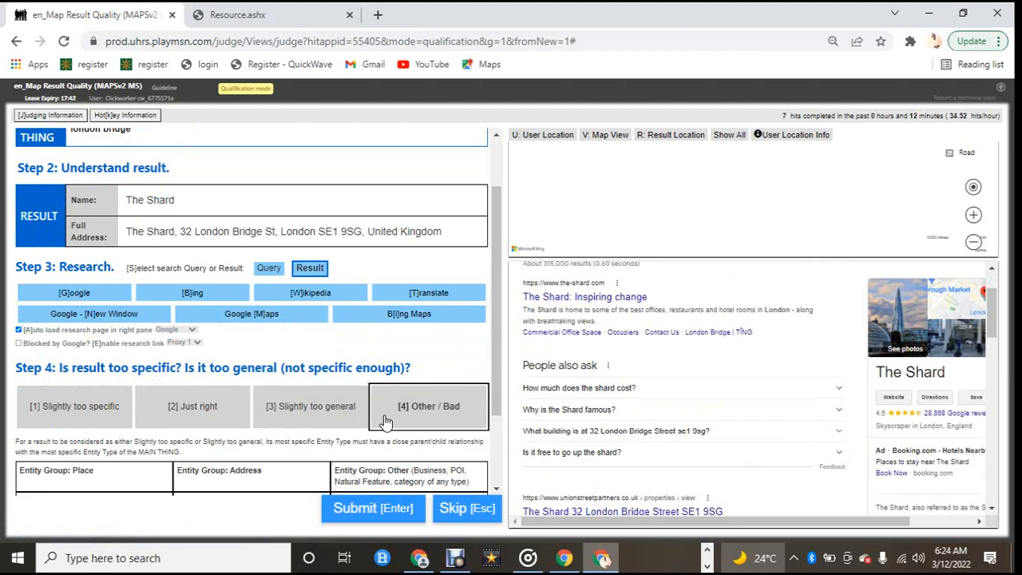
click(411, 420)
scroll(200, 415, up, 1)
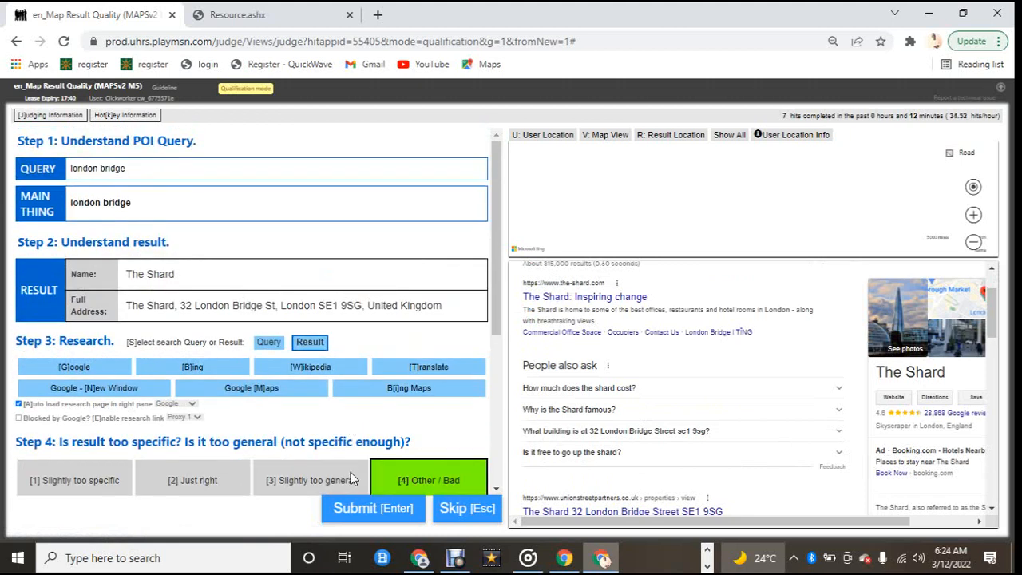
click(352, 515)
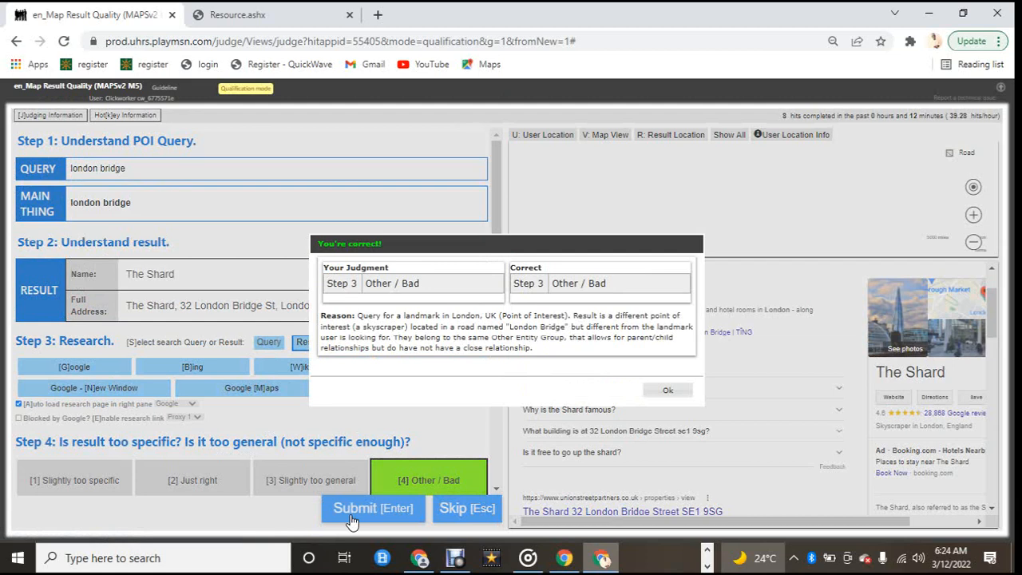
click(679, 397)
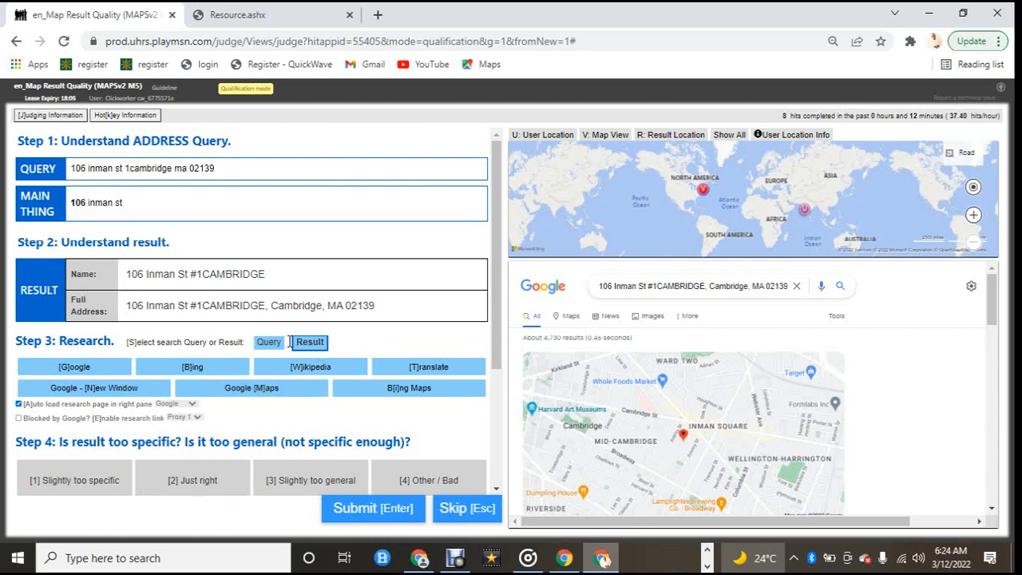
scroll(290, 342, down, 1)
click(199, 407)
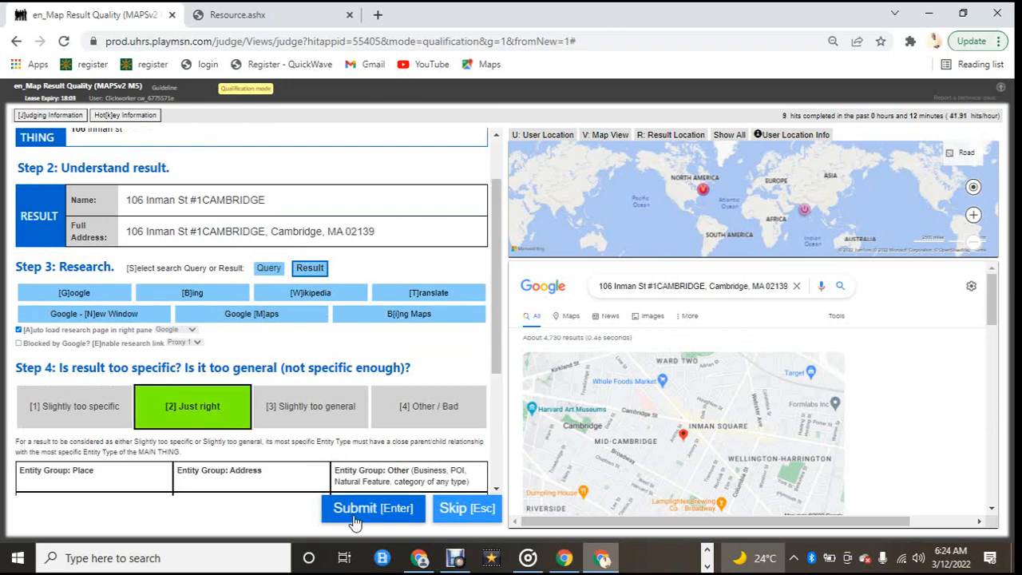
click(355, 511)
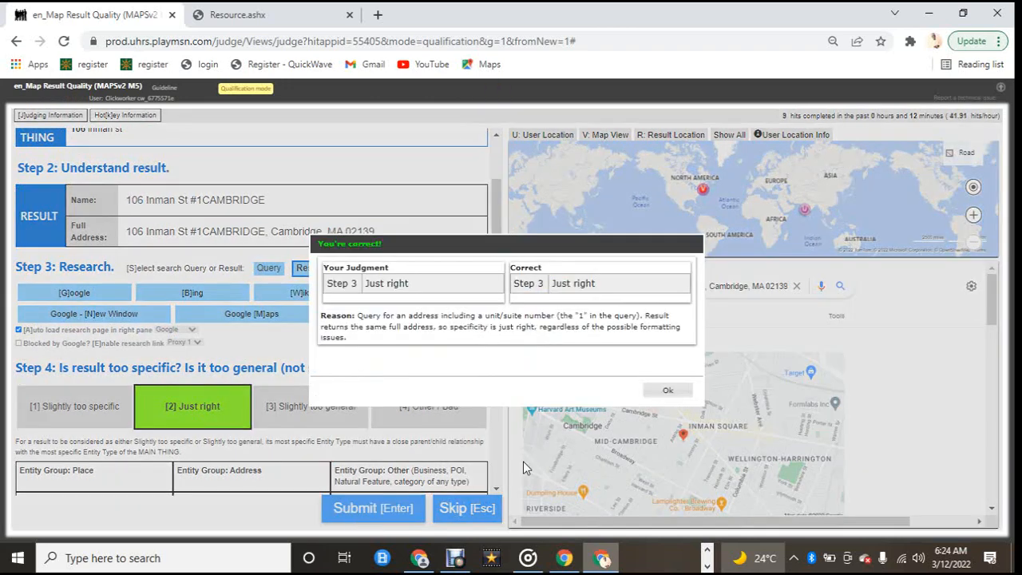
click(668, 393)
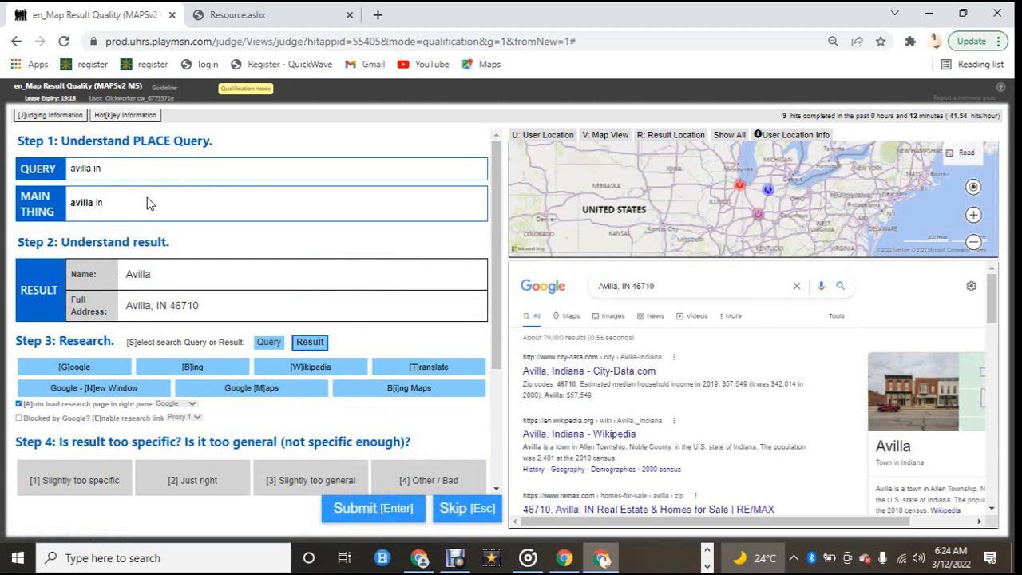
Step: Rate the Avilla result for avilla in as Just right, submit and close the feedback
click(216, 485)
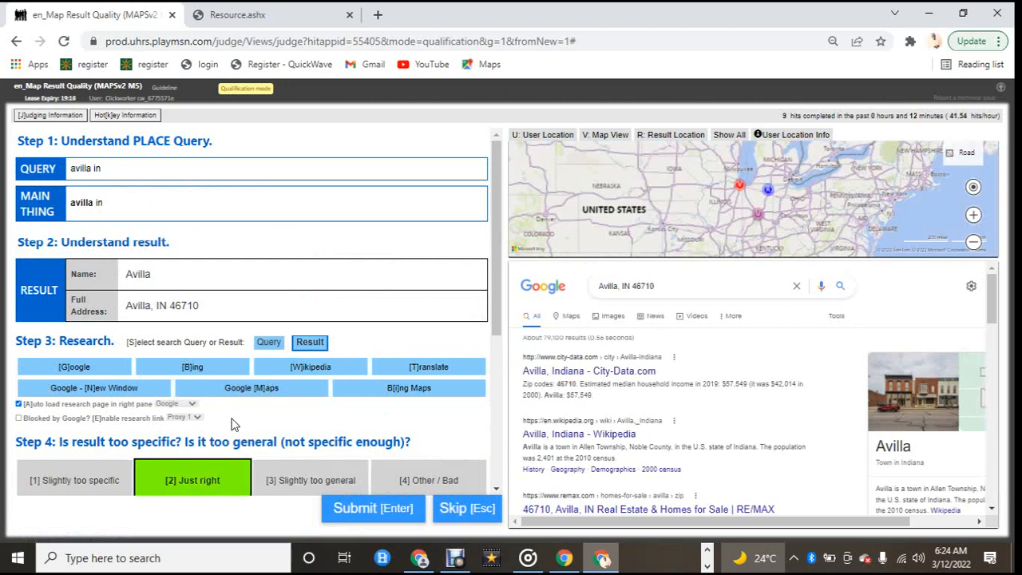
click(357, 520)
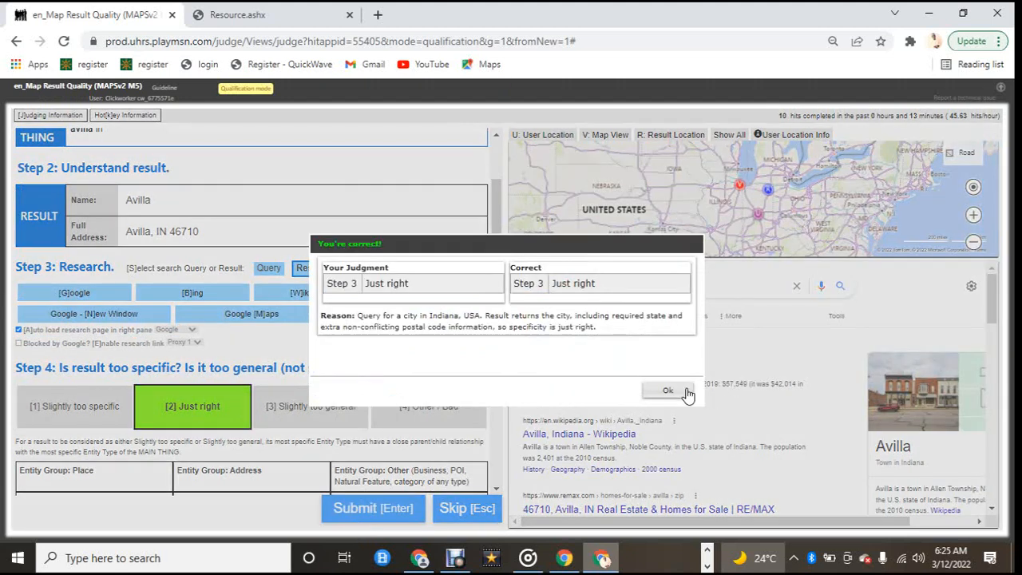
click(685, 391)
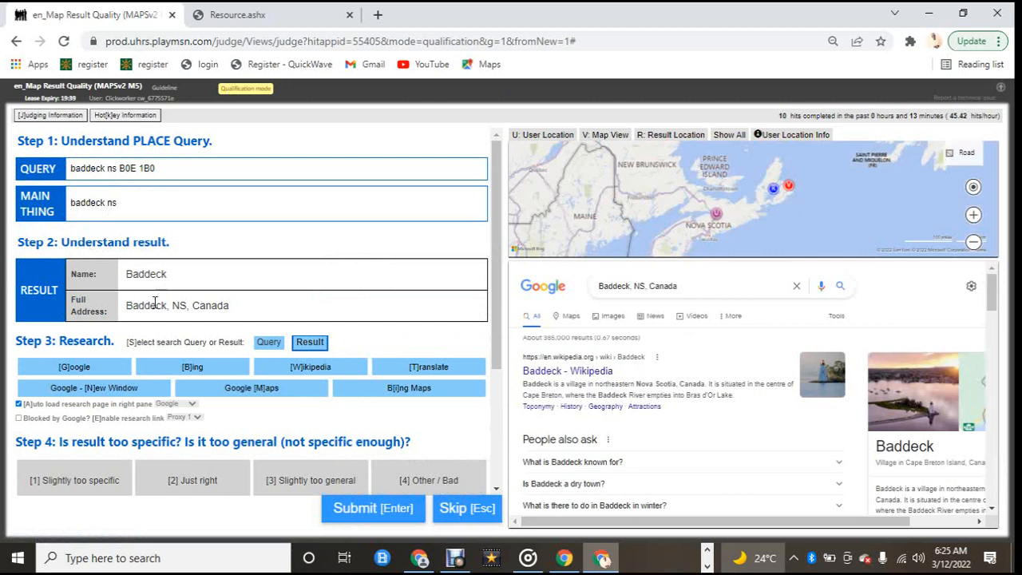
Step: Check the postcode in the baddeck ns query, rate the Baddeck result as Just right, submit and close the feedback
scroll(162, 329, down, 2)
scroll(151, 303, up, 2)
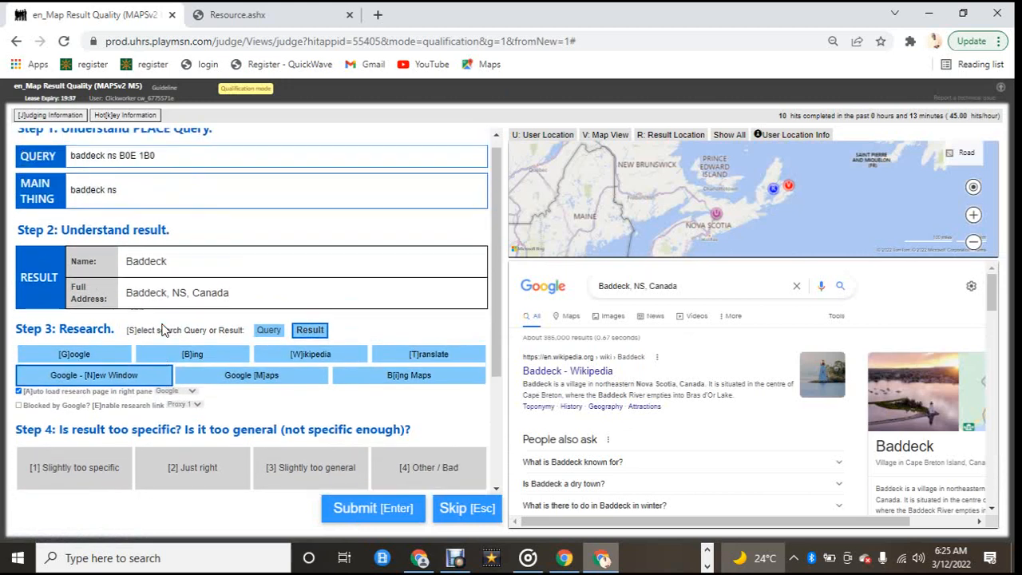
drag(118, 204, 71, 204)
click(120, 209)
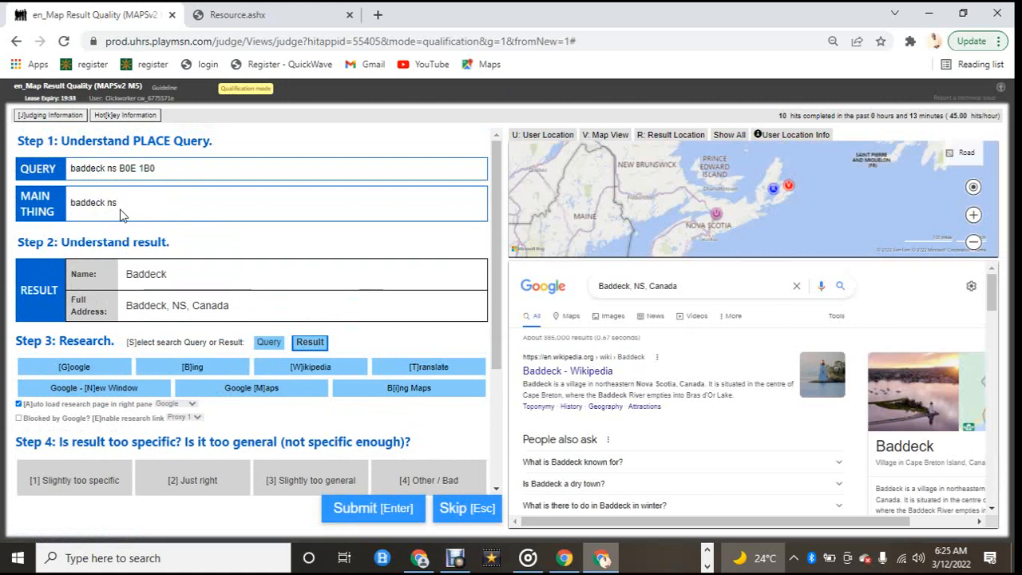
double_click(114, 203)
mouse_move(134, 172)
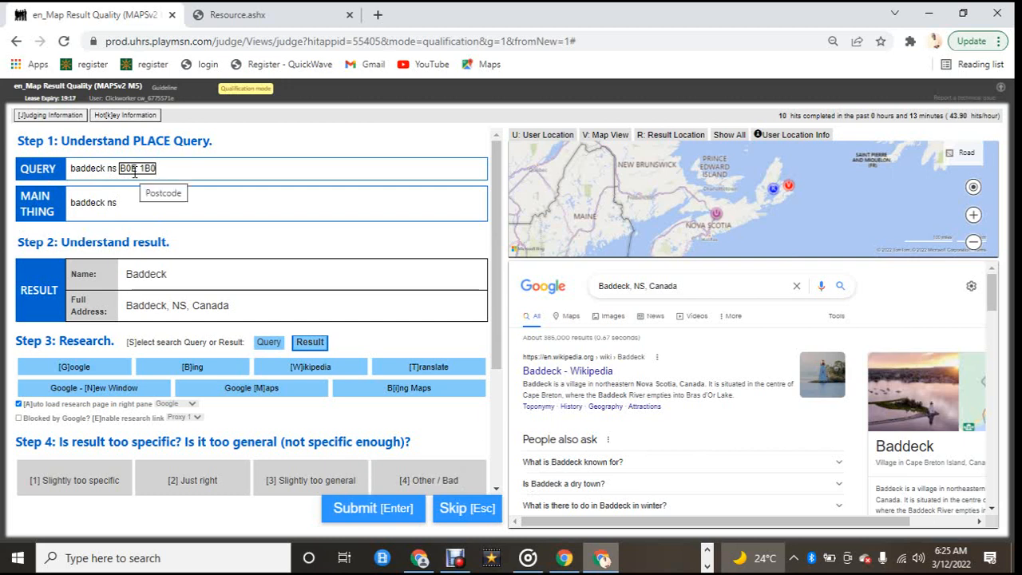
mouse_move(93, 202)
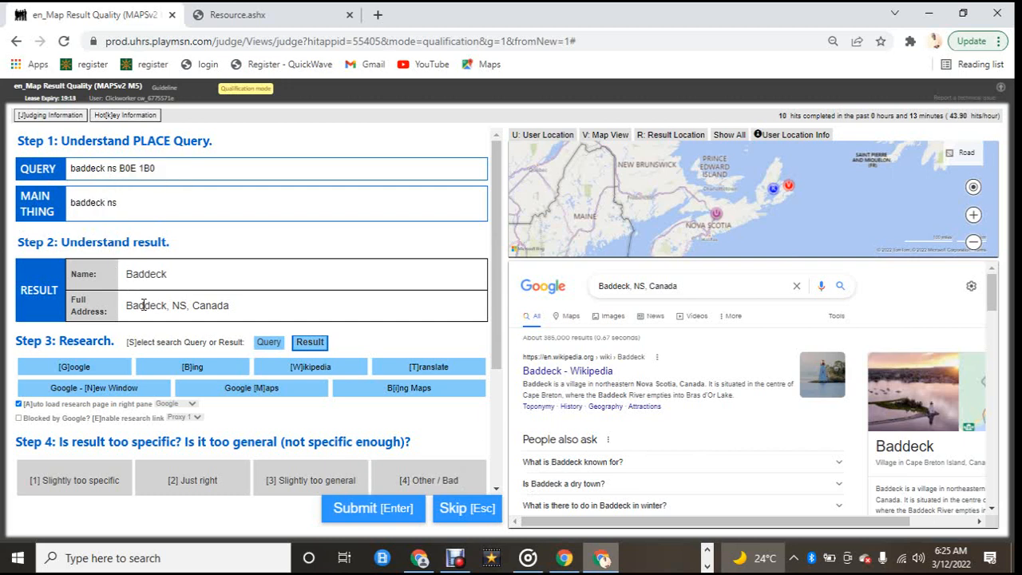
scroll(151, 295, down, 2)
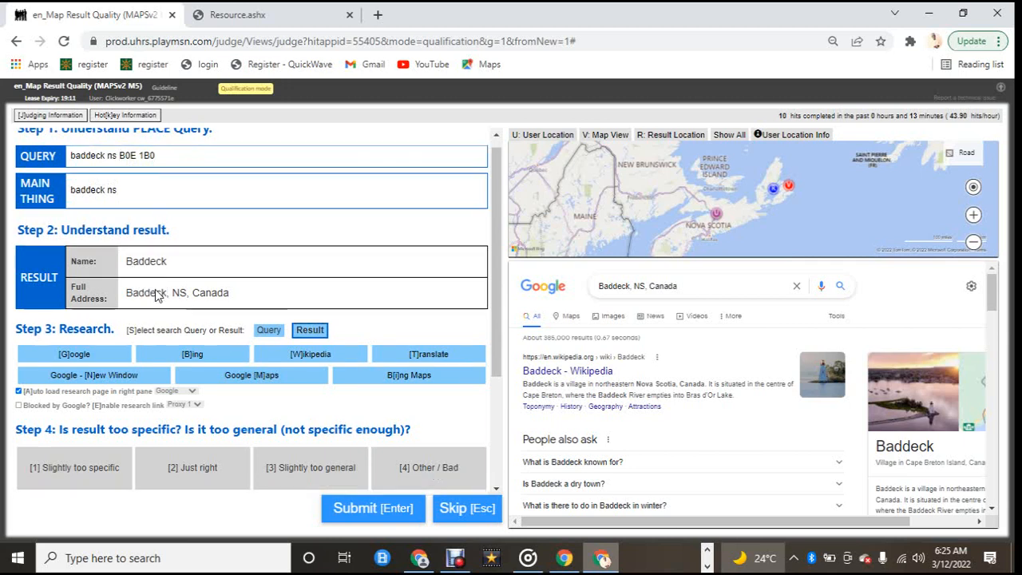
click(199, 339)
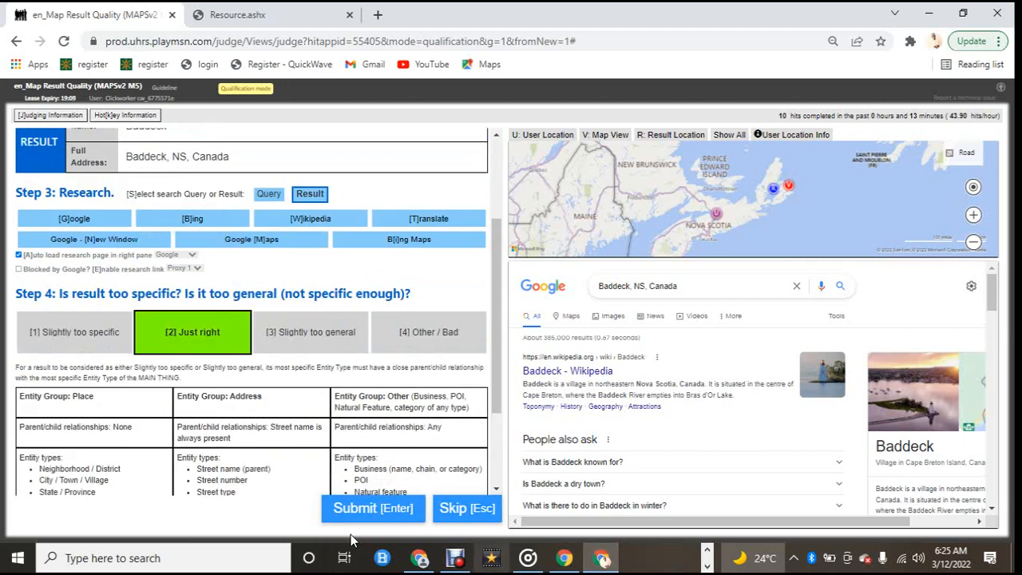
click(359, 512)
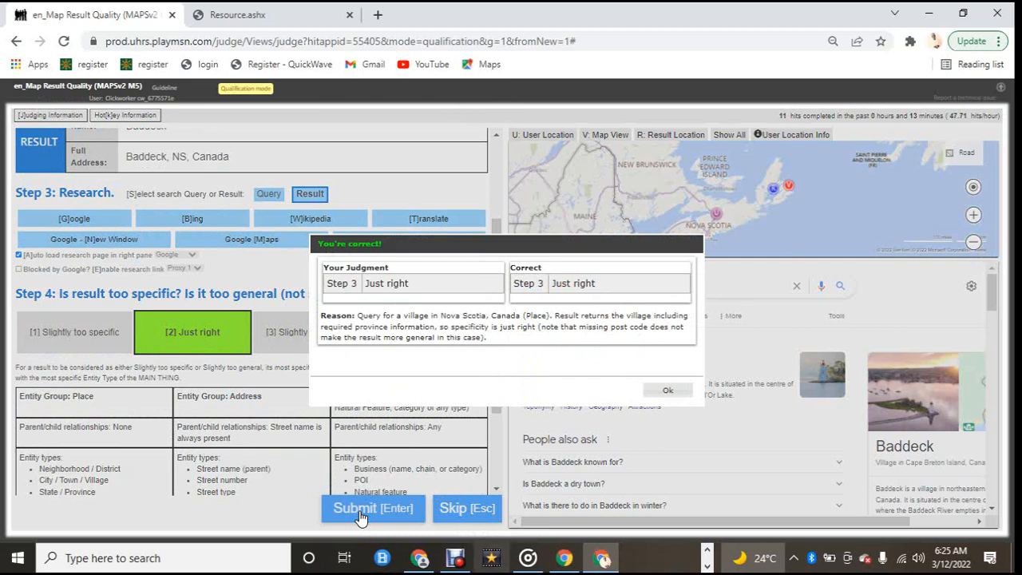
click(662, 391)
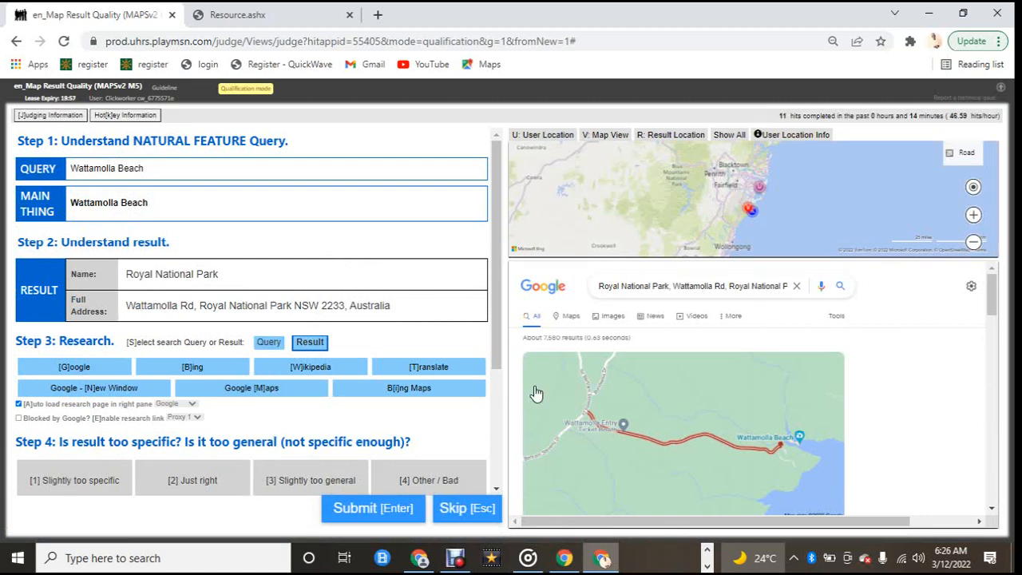
Step: Research both the Wattamolla Beach query and the Royal National Park result in the Google research pane
scroll(569, 384, down, 1)
scroll(569, 384, down, 3)
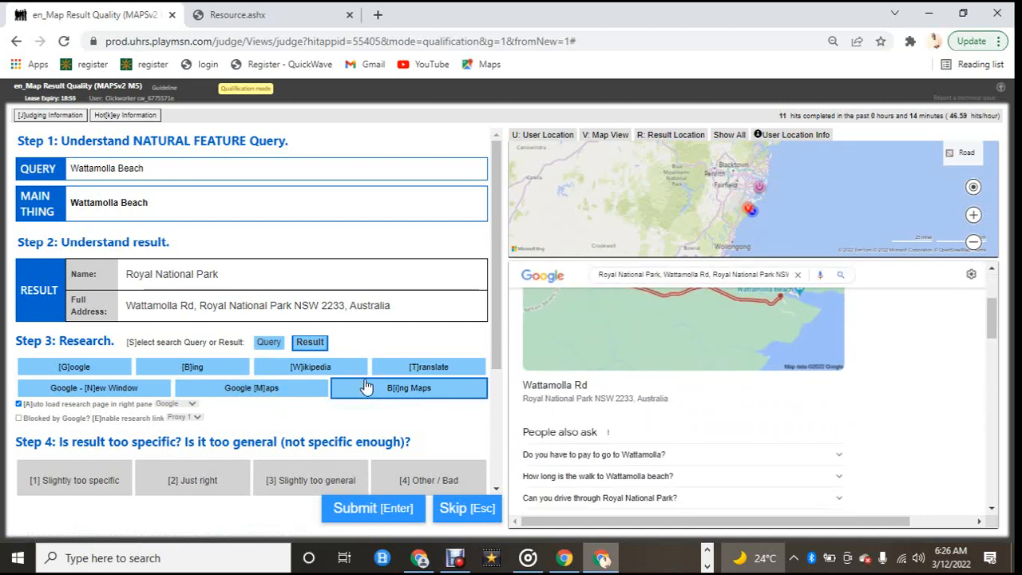
click(270, 344)
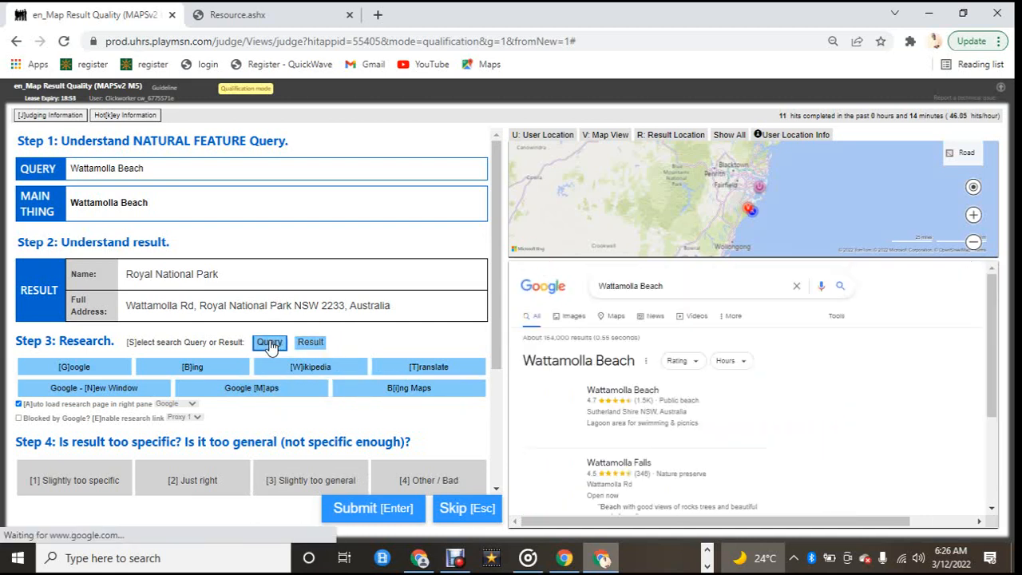
scroll(536, 373, down, 5)
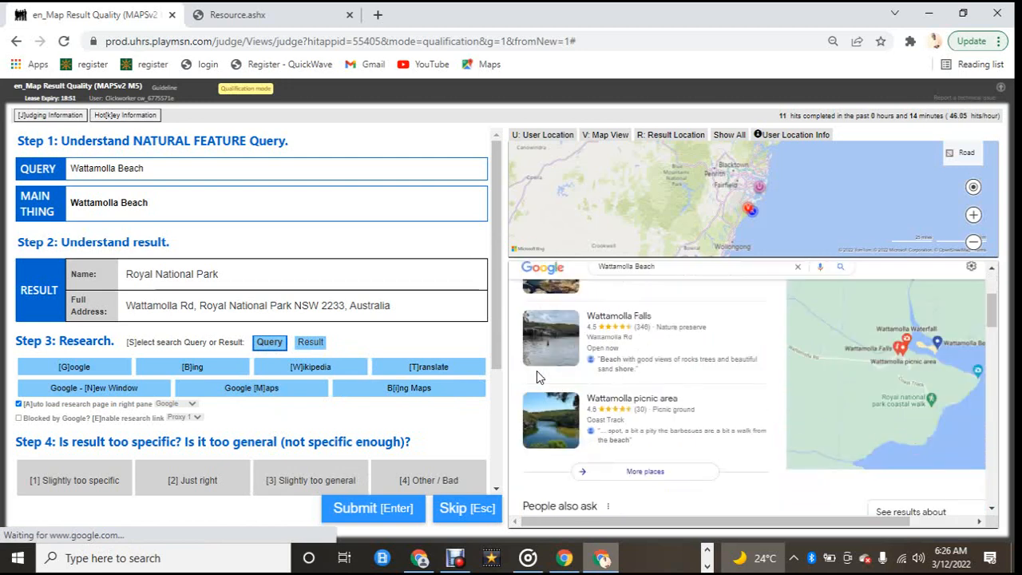
scroll(536, 370, down, 5)
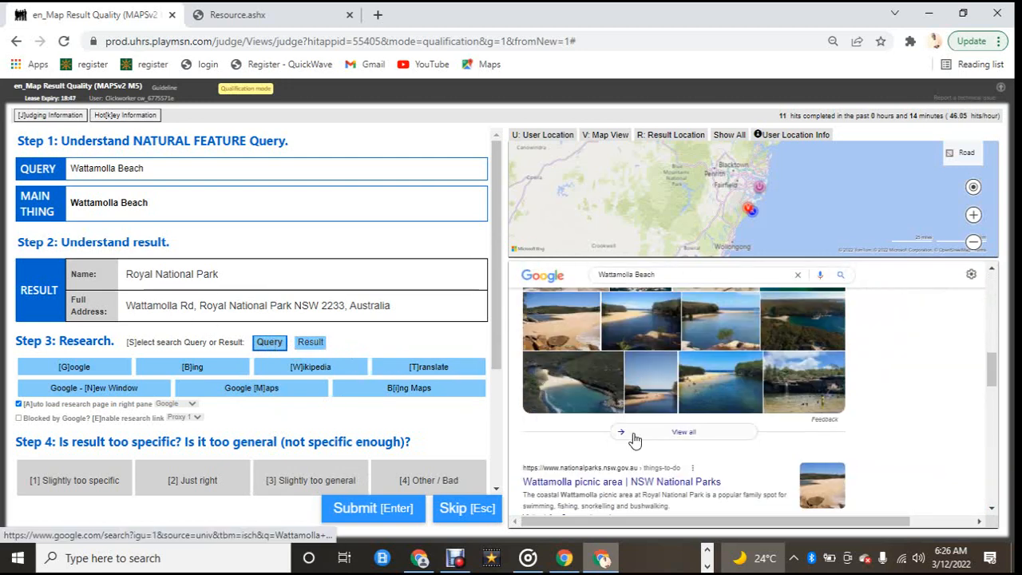
scroll(635, 439, down, 1)
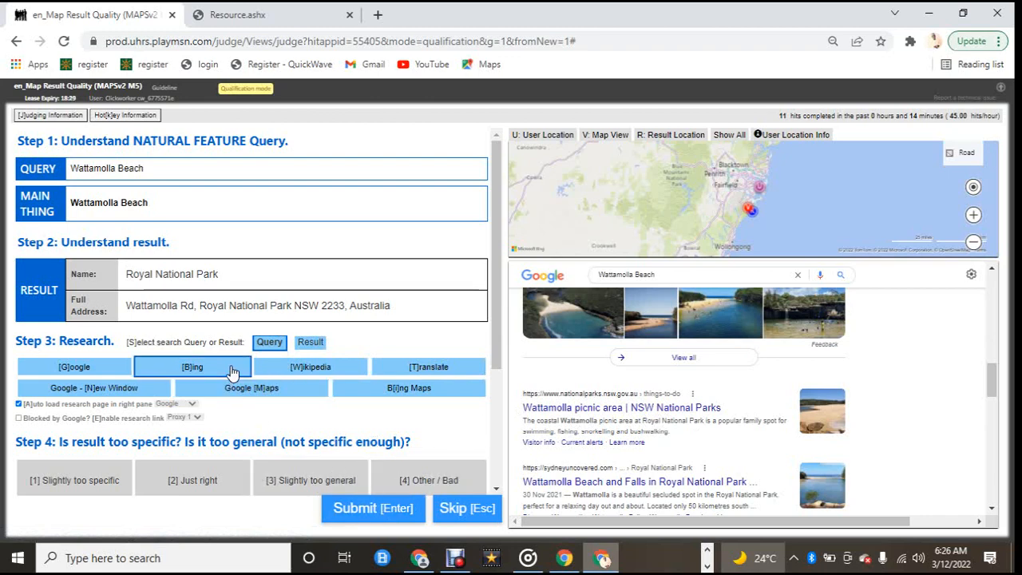
scroll(231, 371, down, 2)
scroll(403, 399, up, 1)
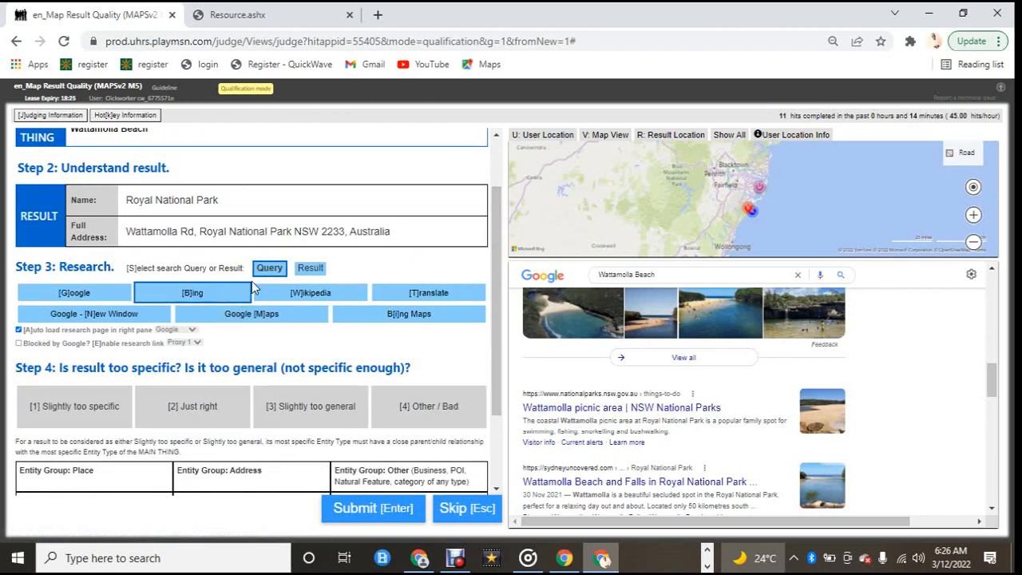
click(308, 269)
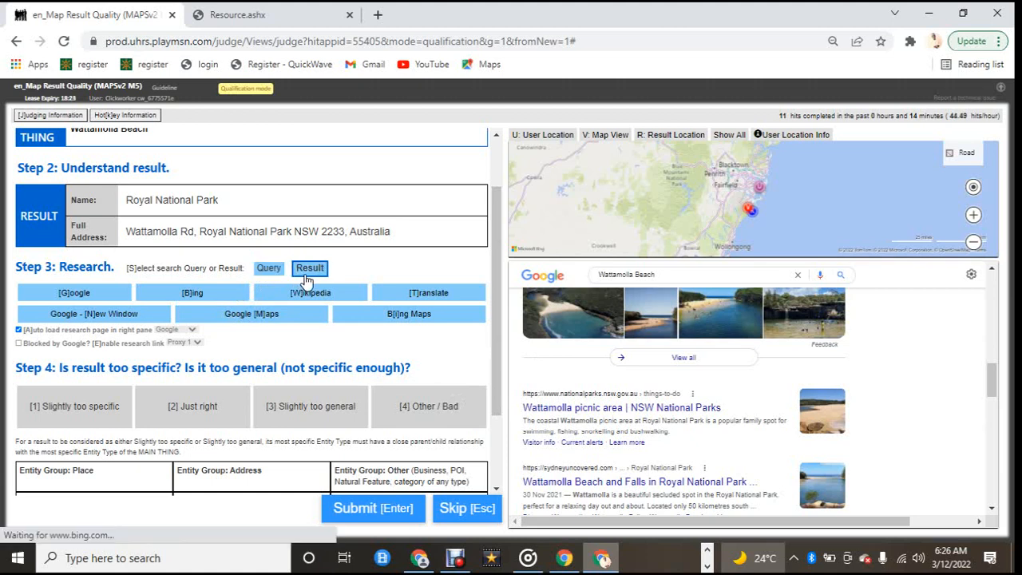
scroll(576, 327, down, 2)
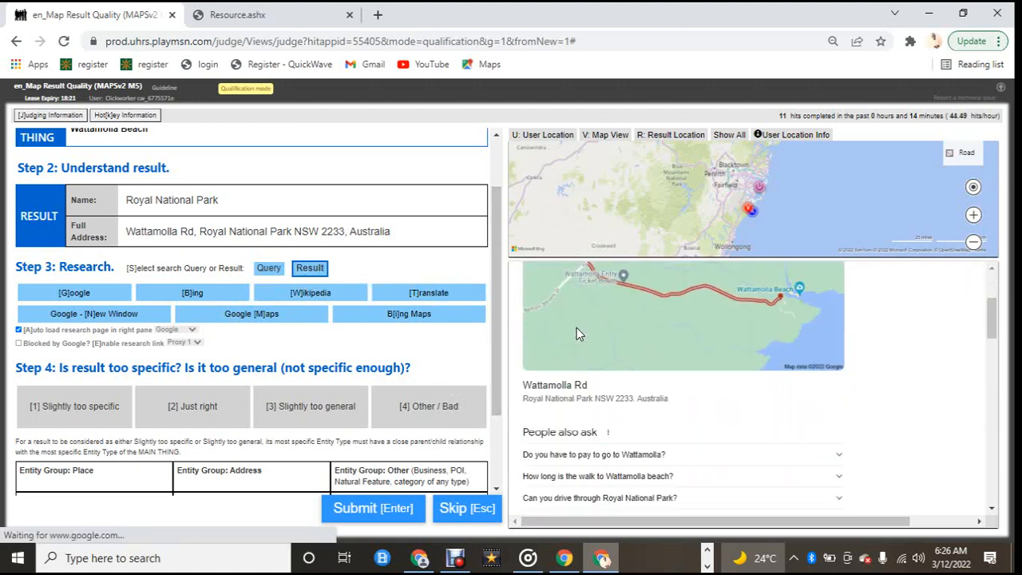
scroll(577, 328, down, 5)
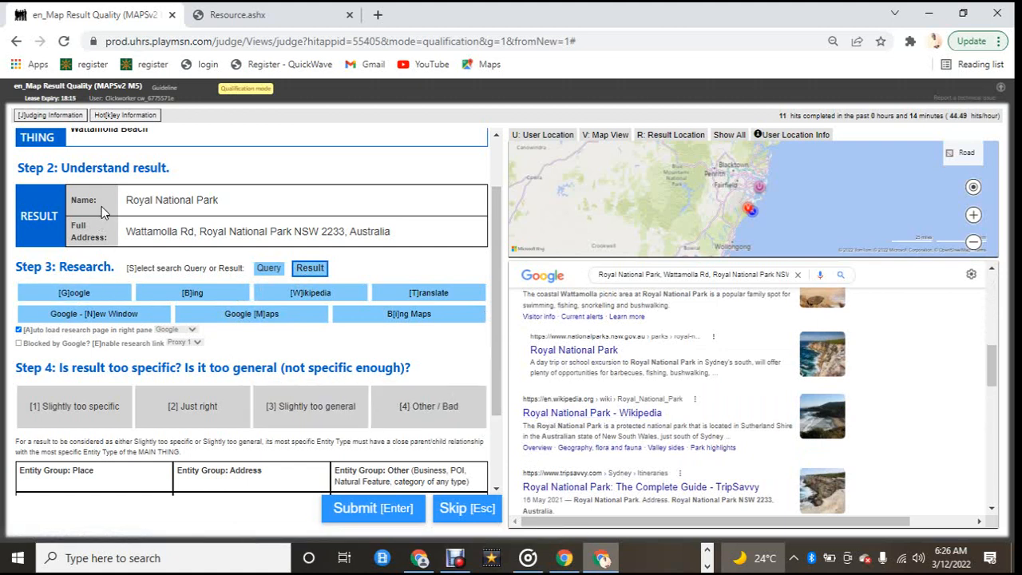
scroll(126, 234, up, 1)
scroll(125, 233, up, 2)
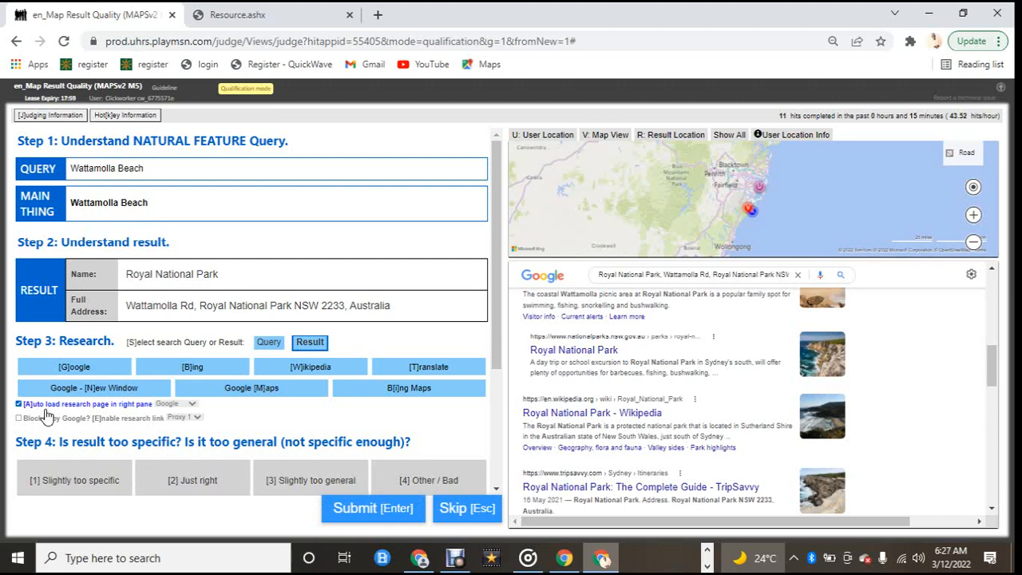
scroll(223, 358, down, 1)
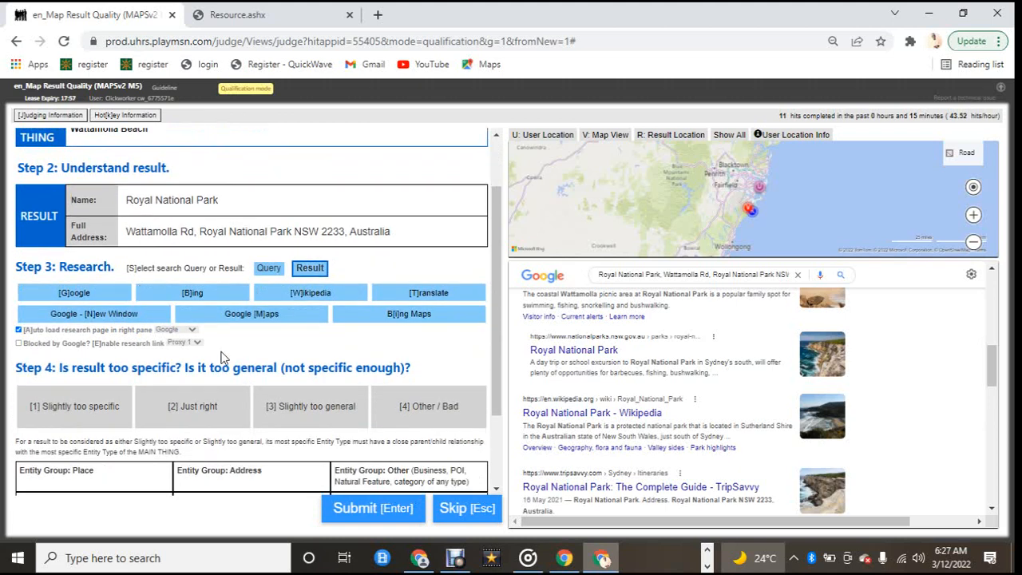
Step: Rate the Royal National Park result as Other / Bad, submit and agree with the feedback
click(412, 417)
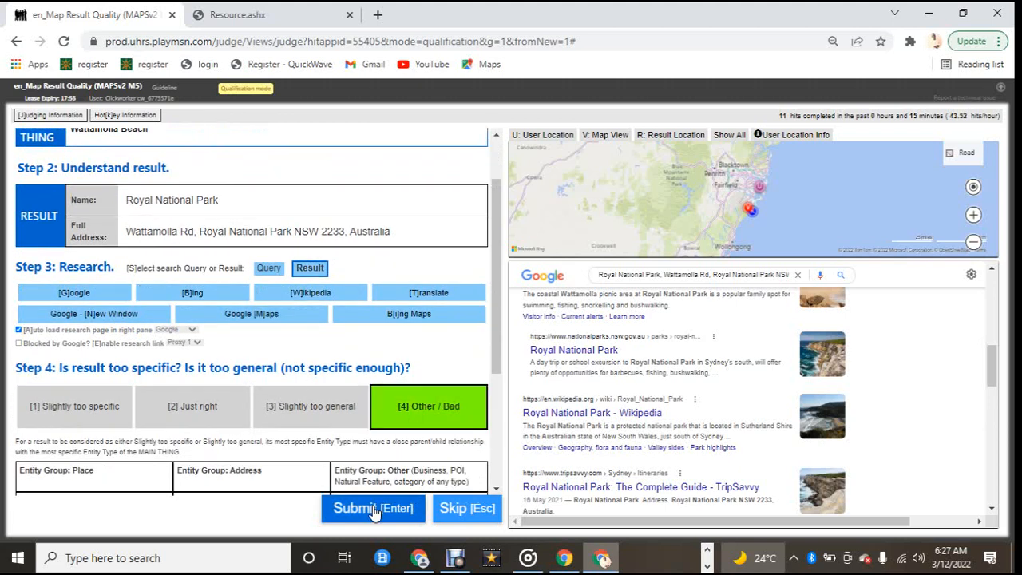
click(373, 512)
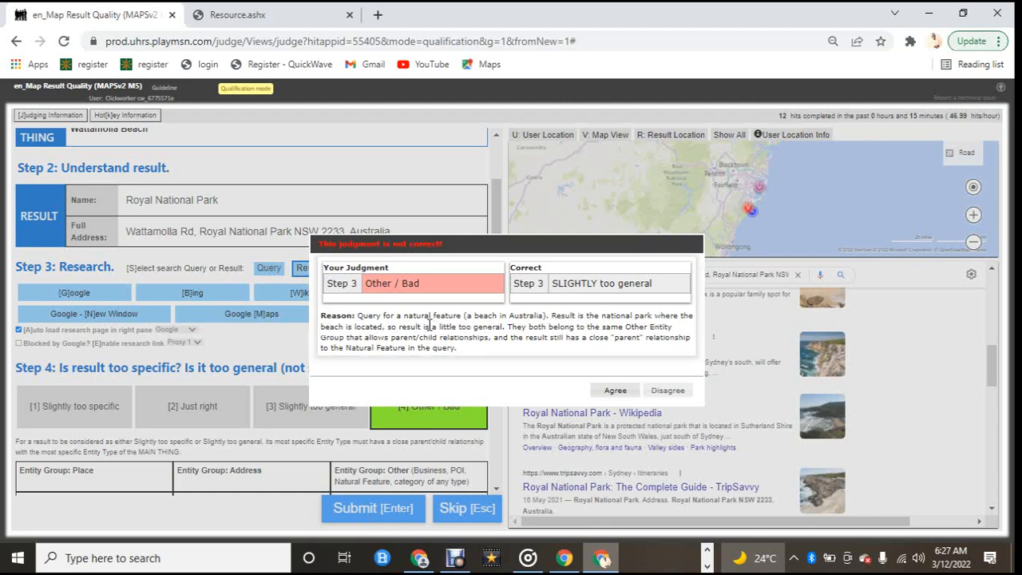
click(624, 396)
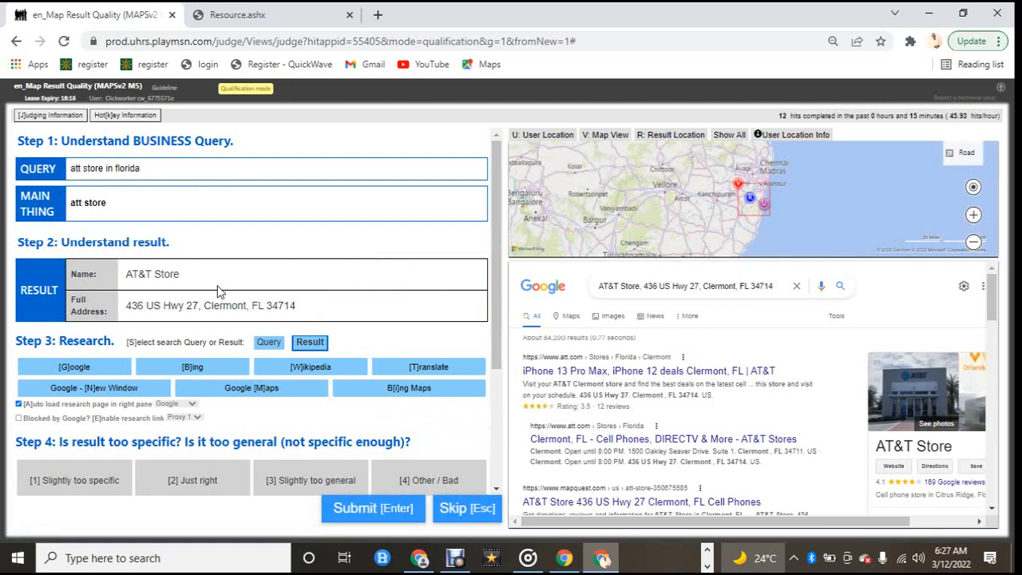
Step: Rate the AT&T Store result for att store in florida as Just right, submit and close the feedback
scroll(189, 301, down, 2)
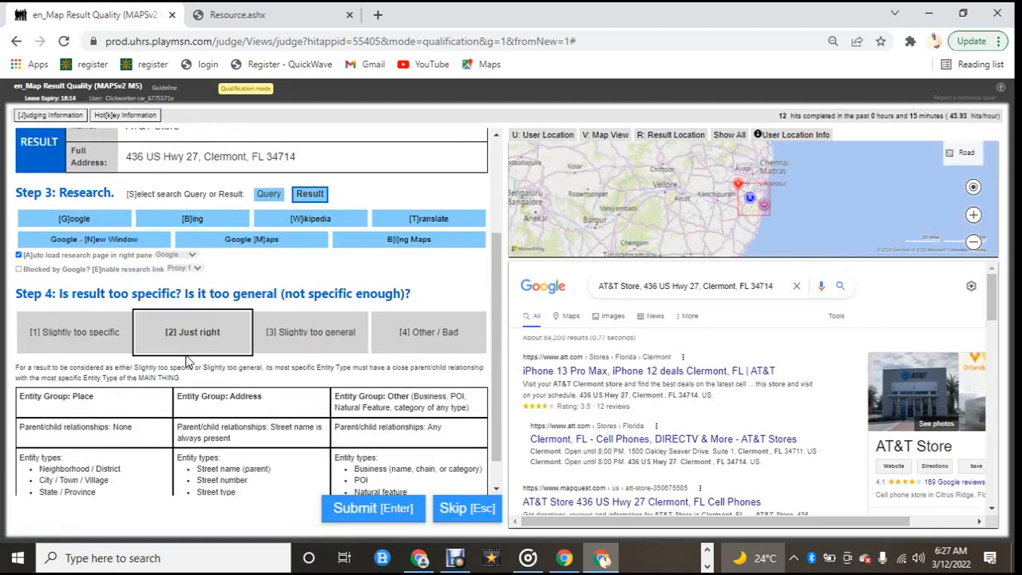
click(178, 323)
scroll(175, 315, up, 2)
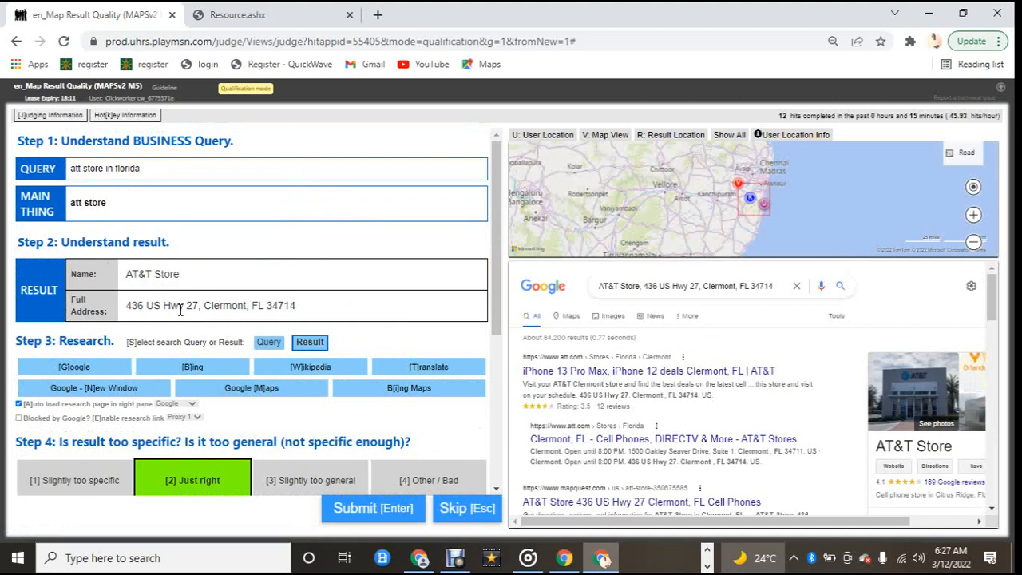
click(370, 517)
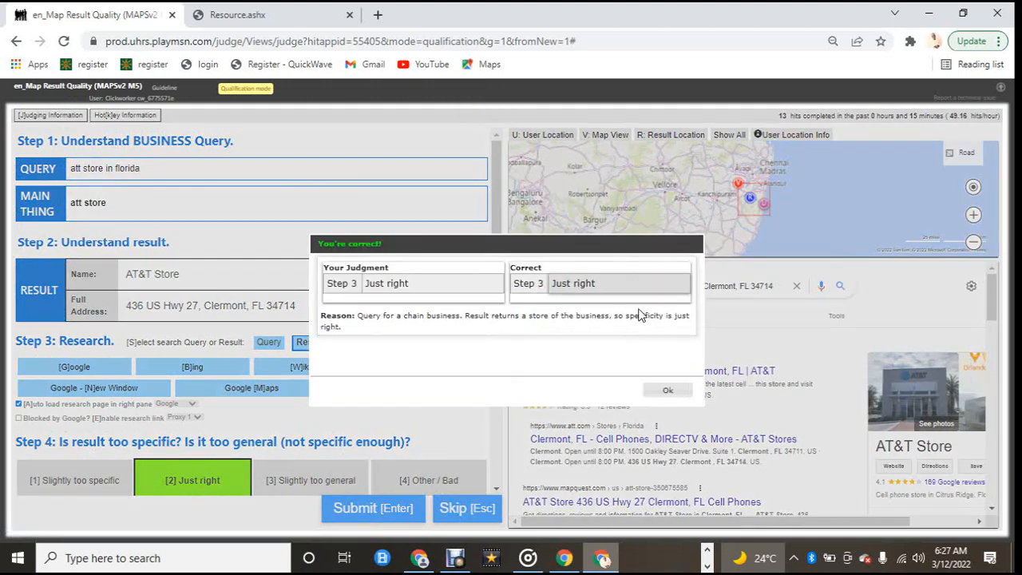
click(666, 393)
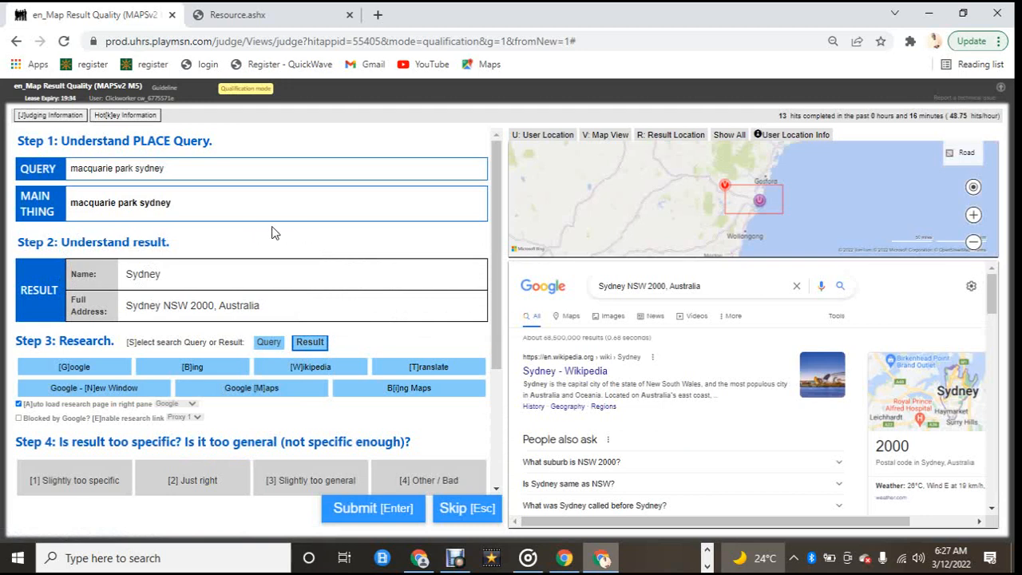
Step: Rate the Sydney result for macquarie park sydney as Just right, submit and agree with the feedback
click(103, 204)
click(127, 189)
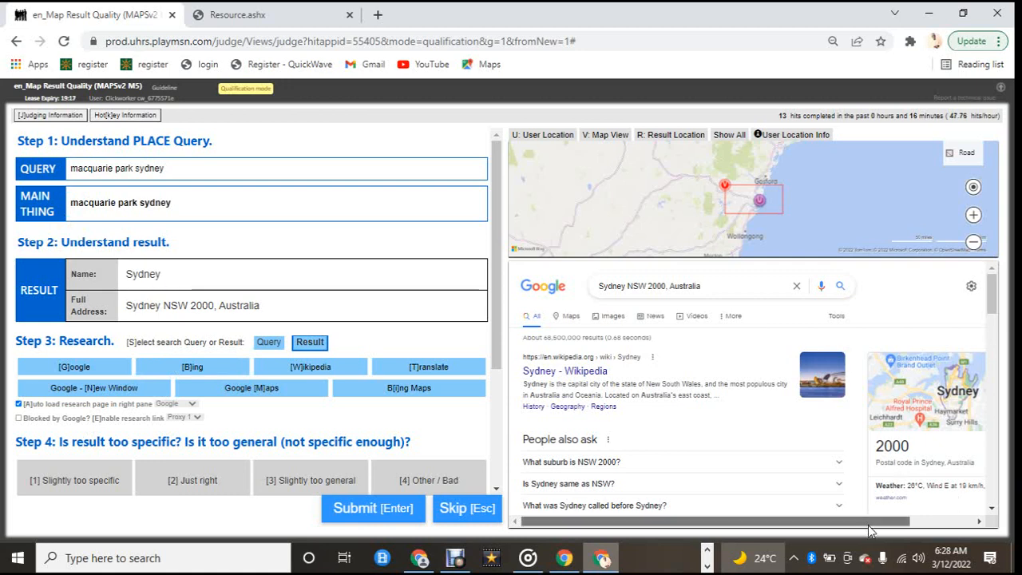
drag(870, 531, 936, 547)
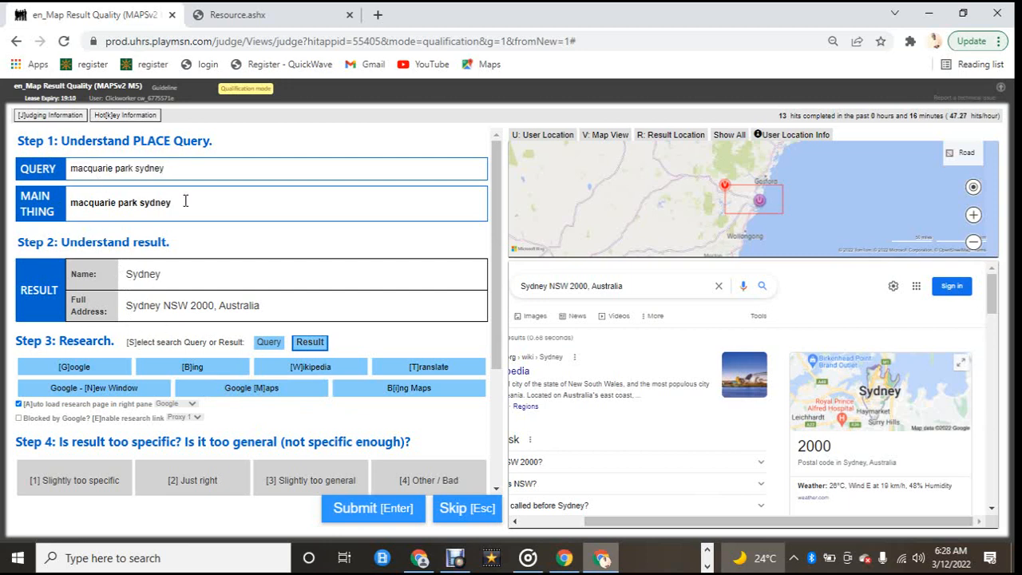
scroll(246, 435, down, 1)
click(192, 408)
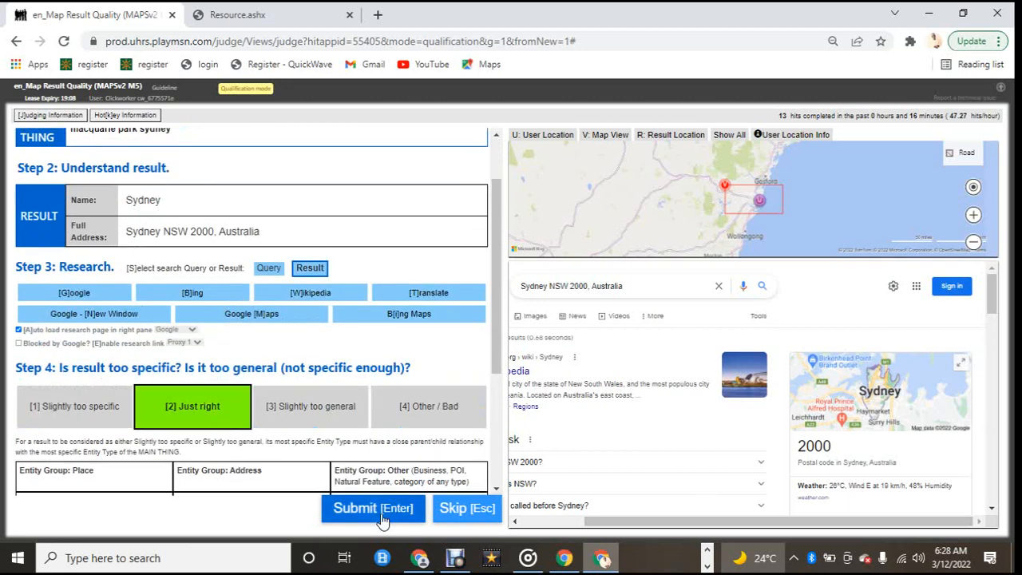
click(383, 521)
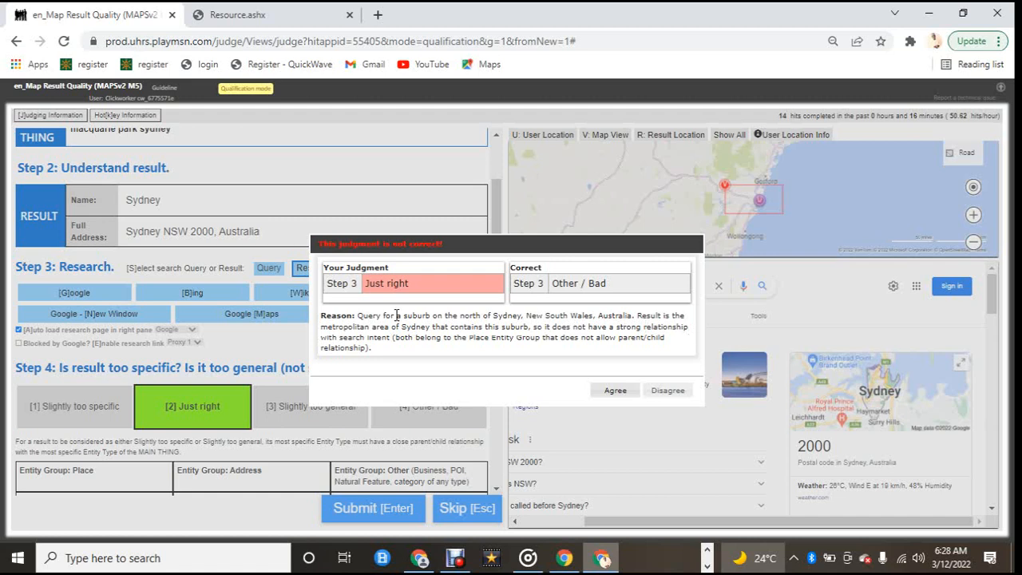
click(614, 390)
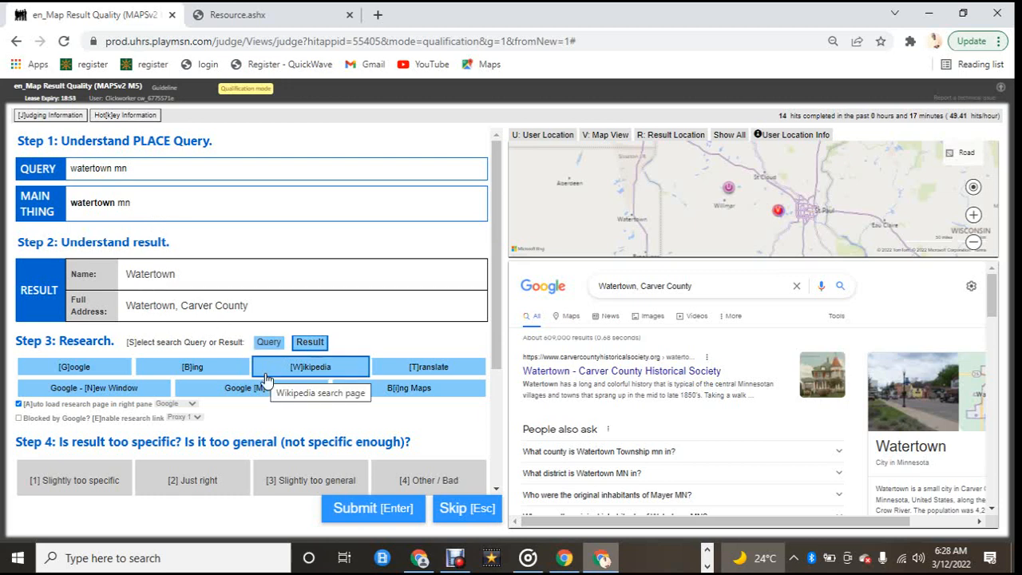
Step: Research the watertown mn query and the Watertown result, rate it Just right, submit and close the feedback
scroll(452, 420, down, 2)
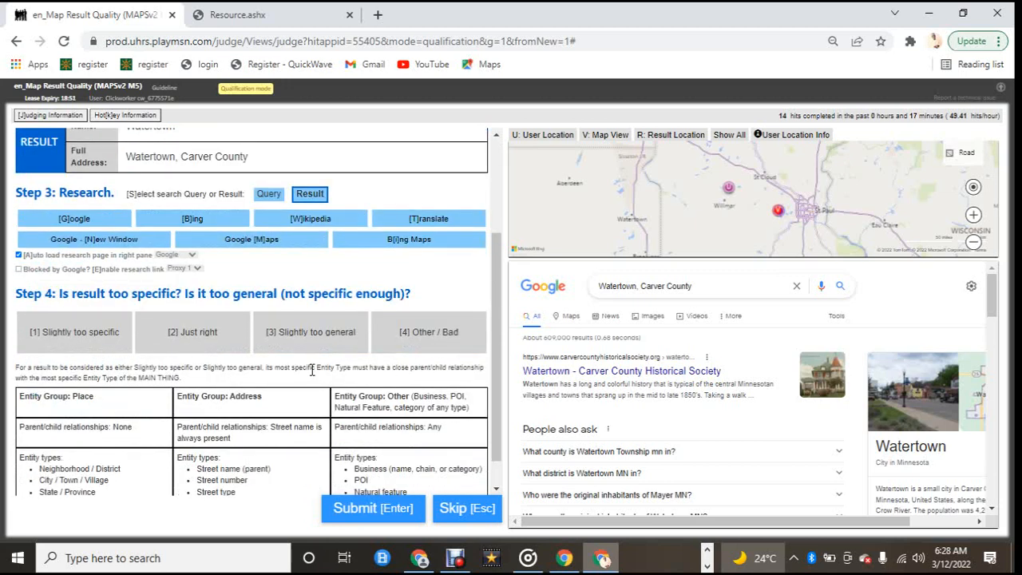
scroll(257, 355, up, 2)
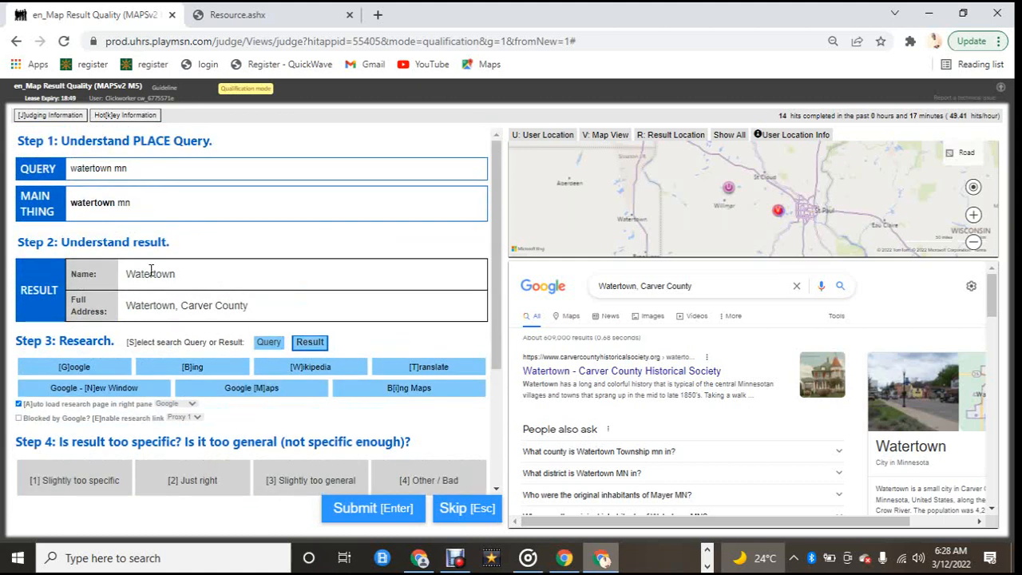
click(275, 346)
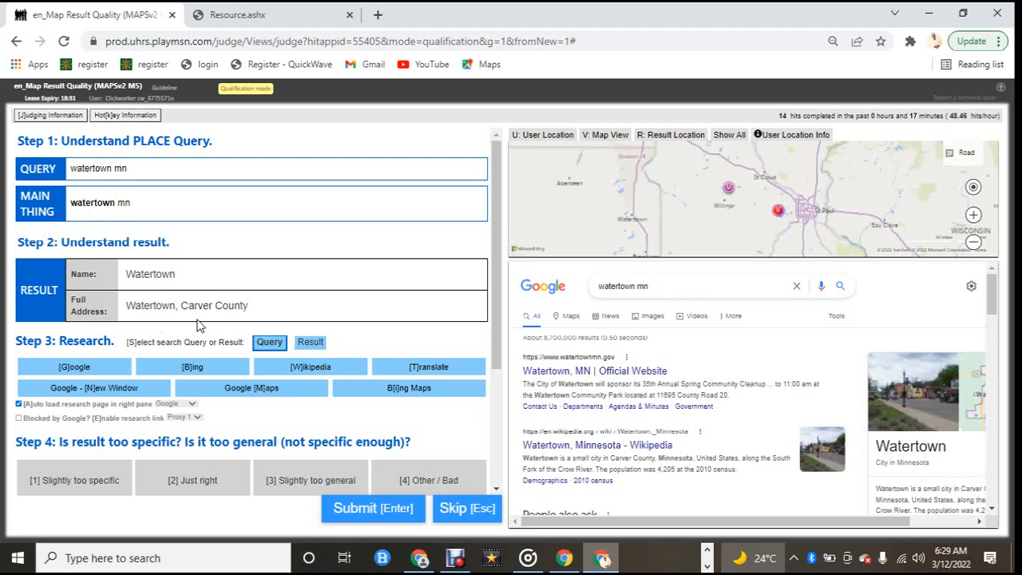
click(313, 345)
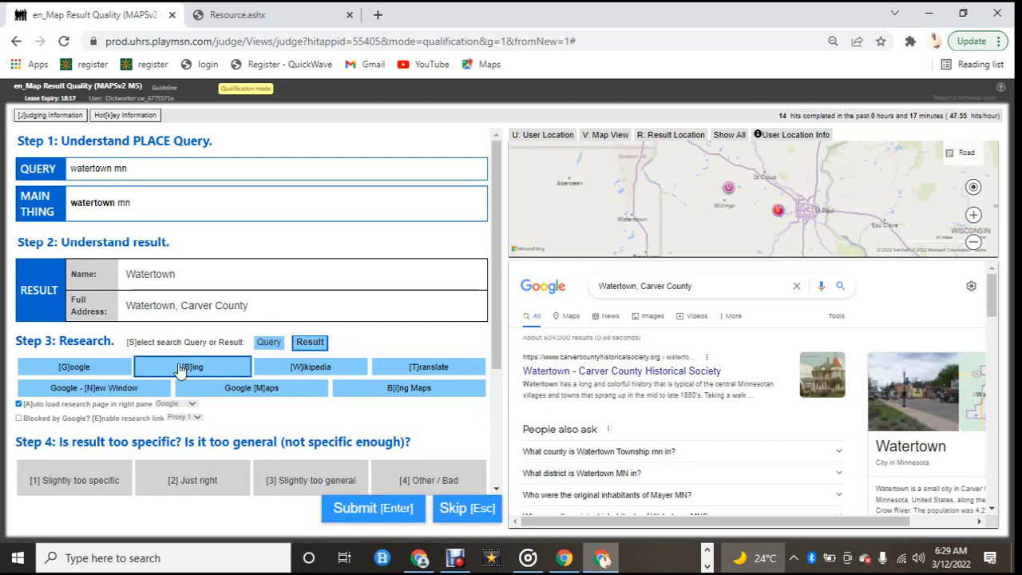
scroll(183, 358, down, 2)
click(186, 328)
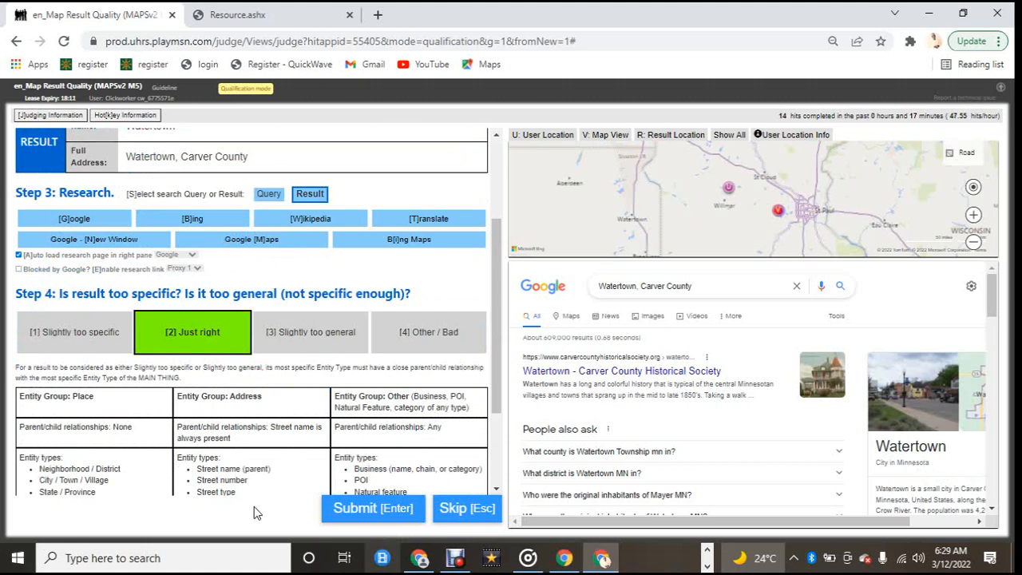
click(385, 516)
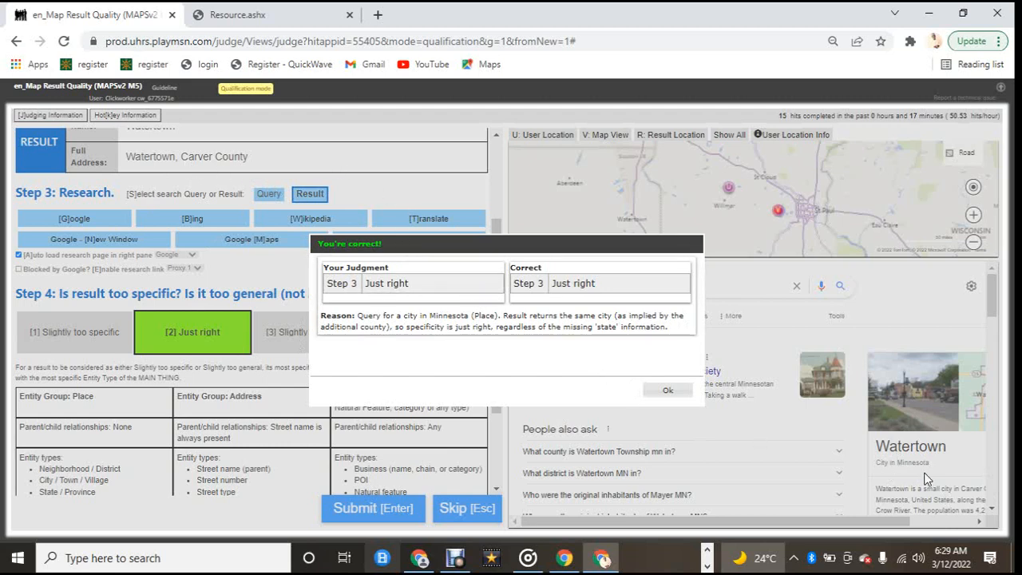
click(664, 391)
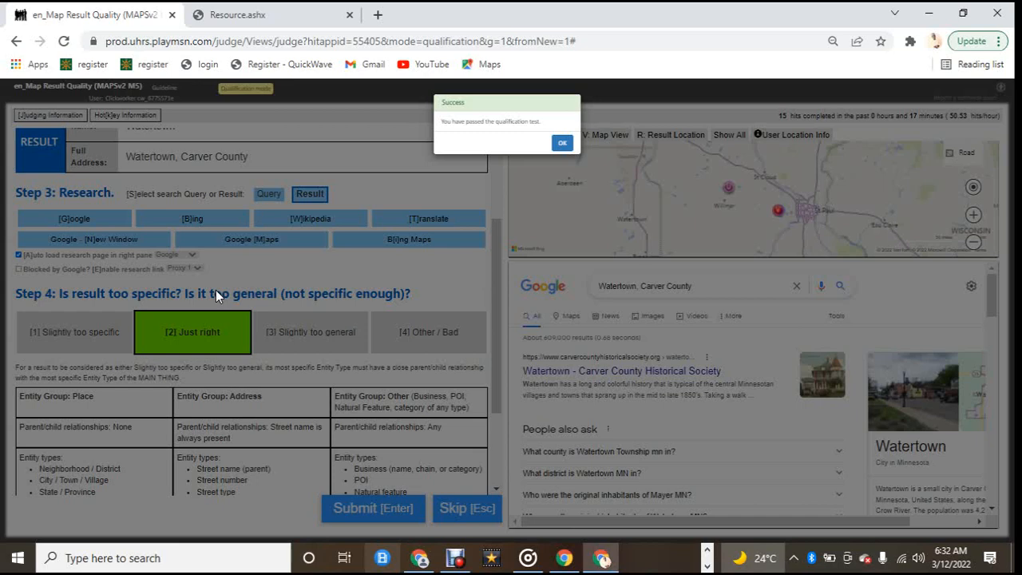
Step: Review the specificity rules and examples in the Resource guideline document
click(260, 14)
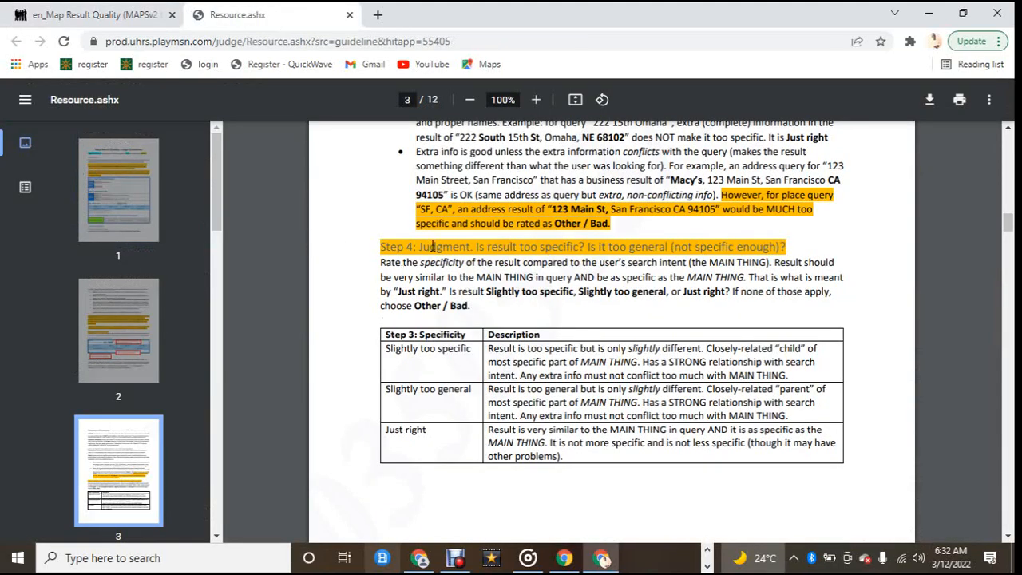
scroll(473, 318, down, 6)
scroll(473, 318, down, 1)
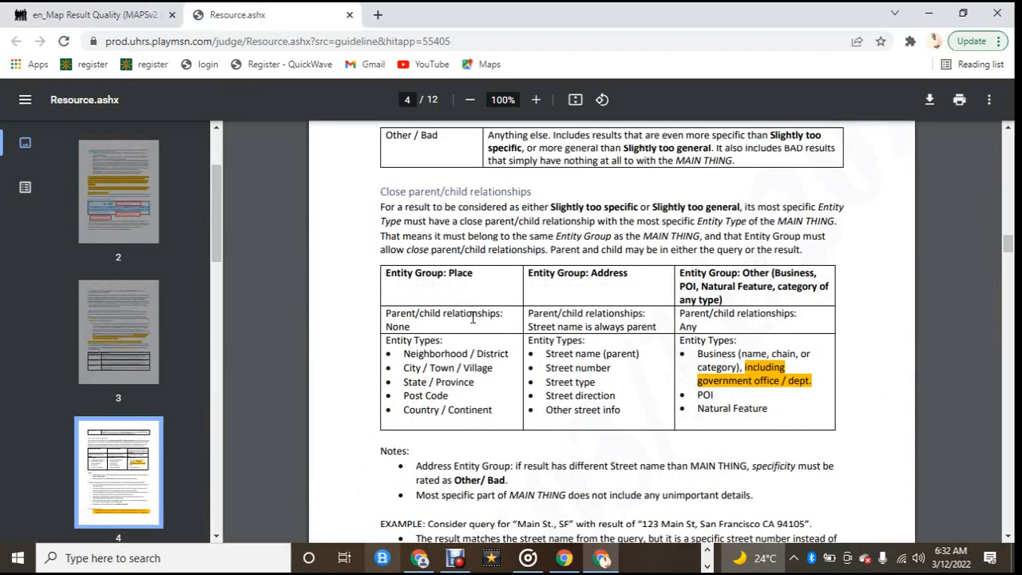
scroll(461, 361, down, 4)
scroll(462, 361, down, 6)
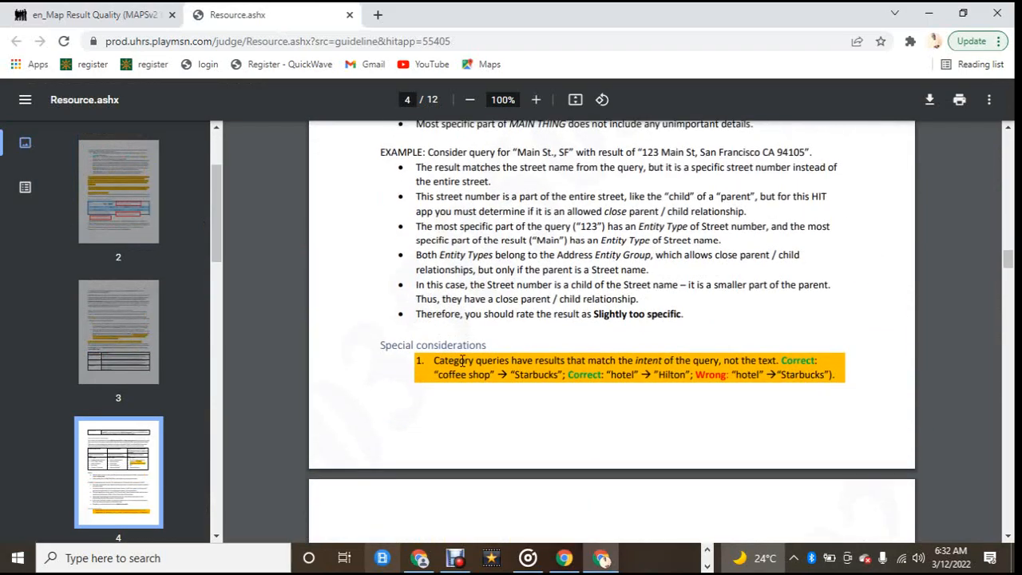
scroll(476, 396, down, 5)
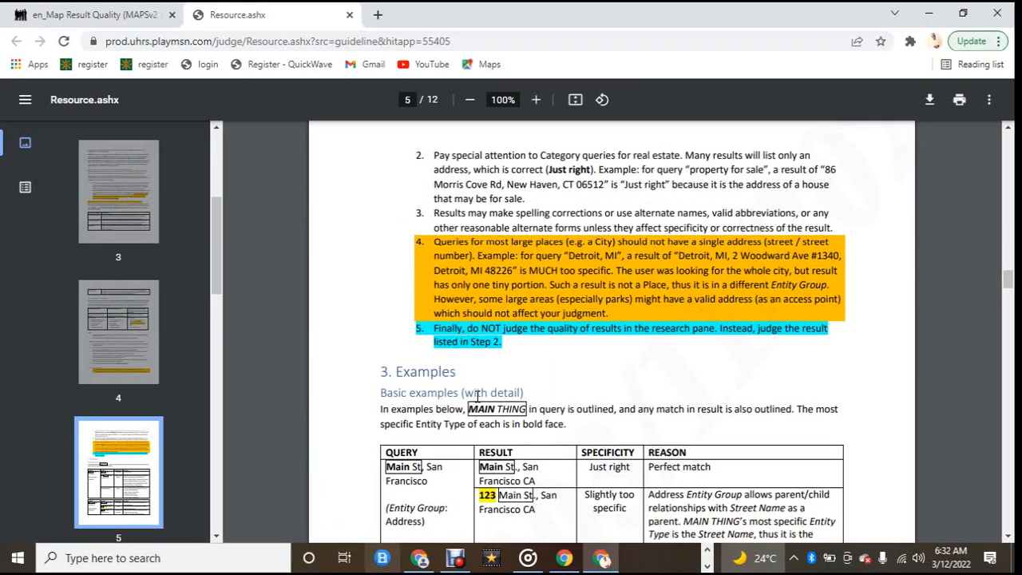
scroll(472, 406, down, 3)
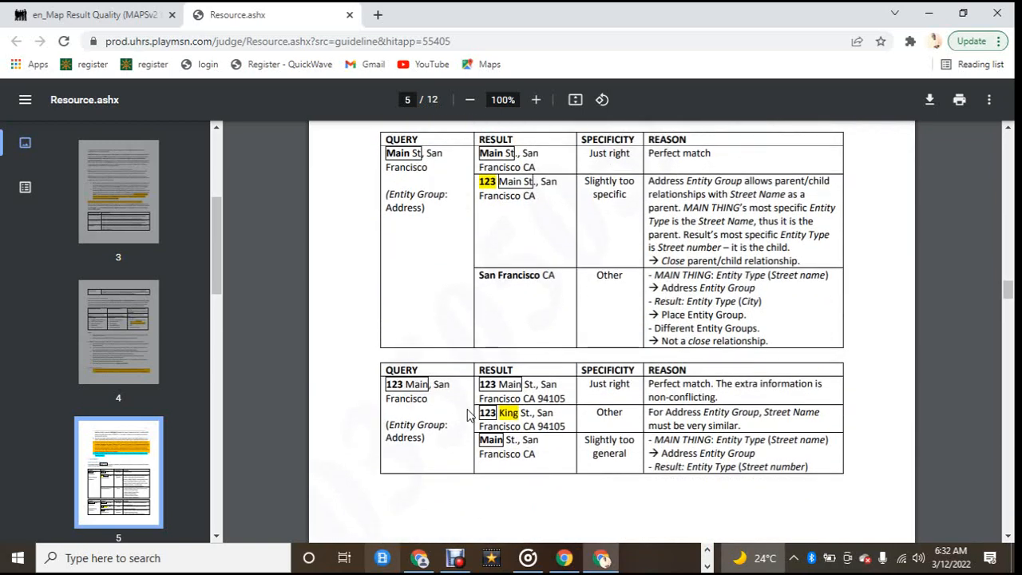
Step: Return to the judging tab and dismiss the qualification success message
click(96, 13)
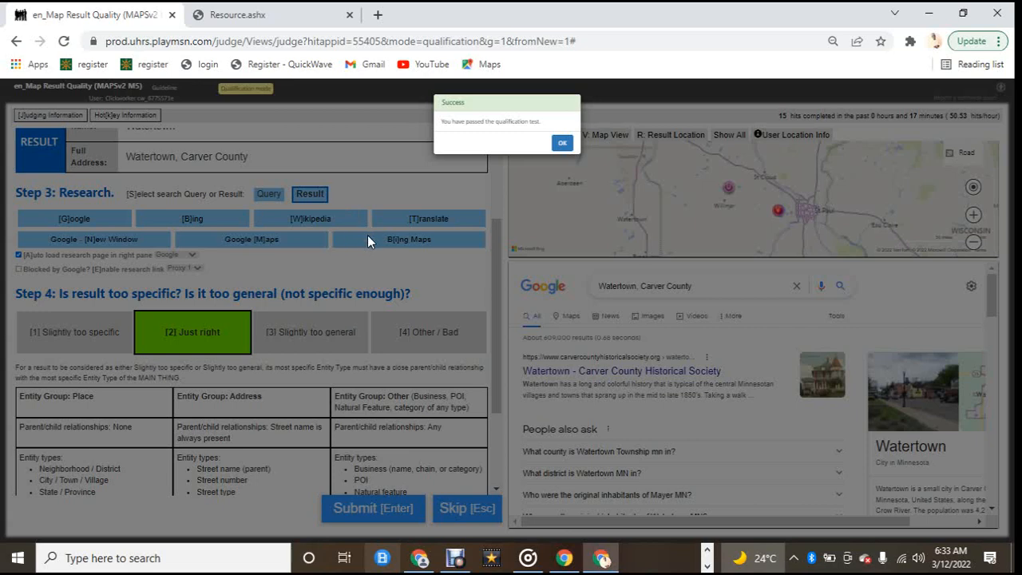
click(563, 143)
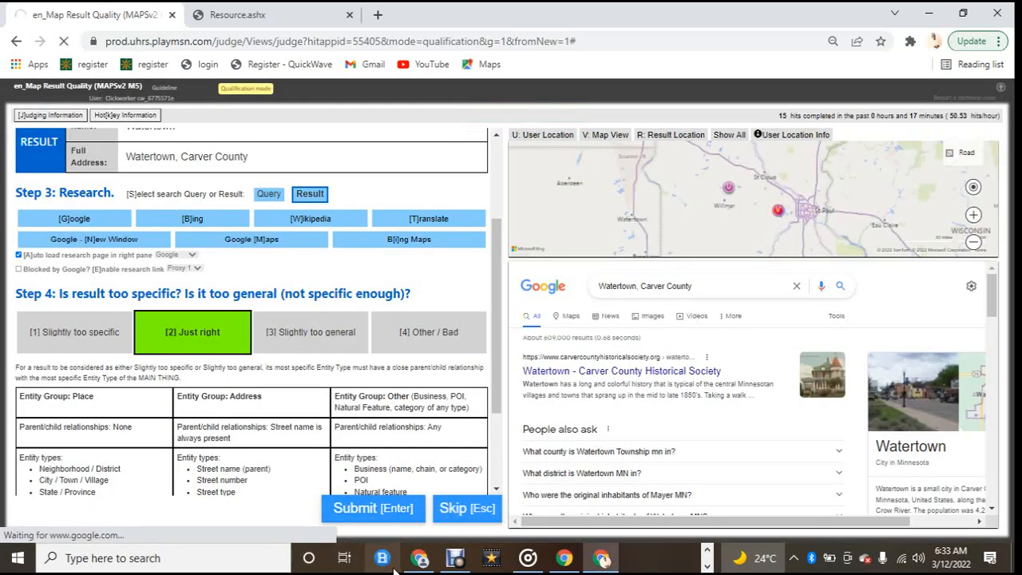
click(455, 559)
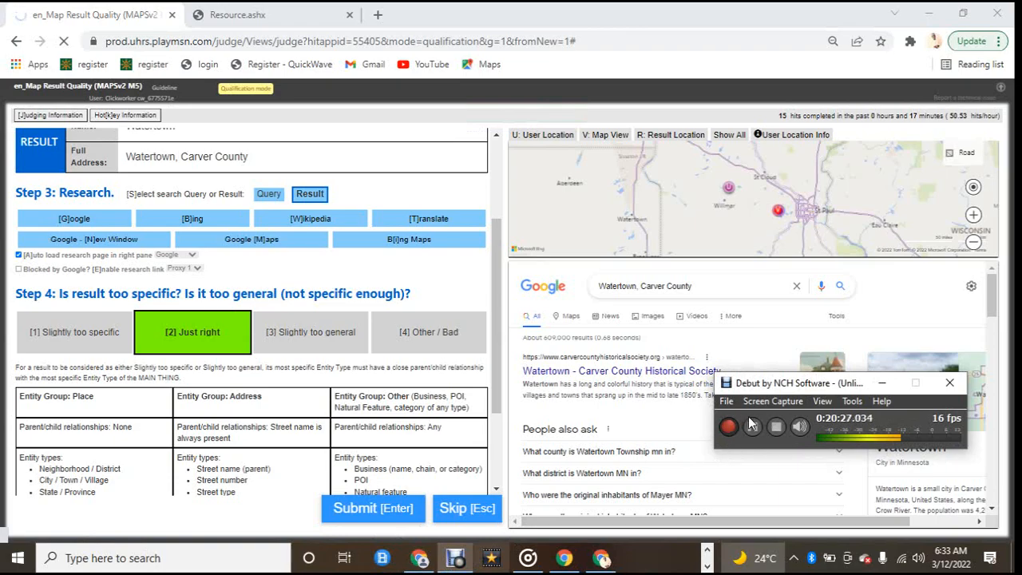